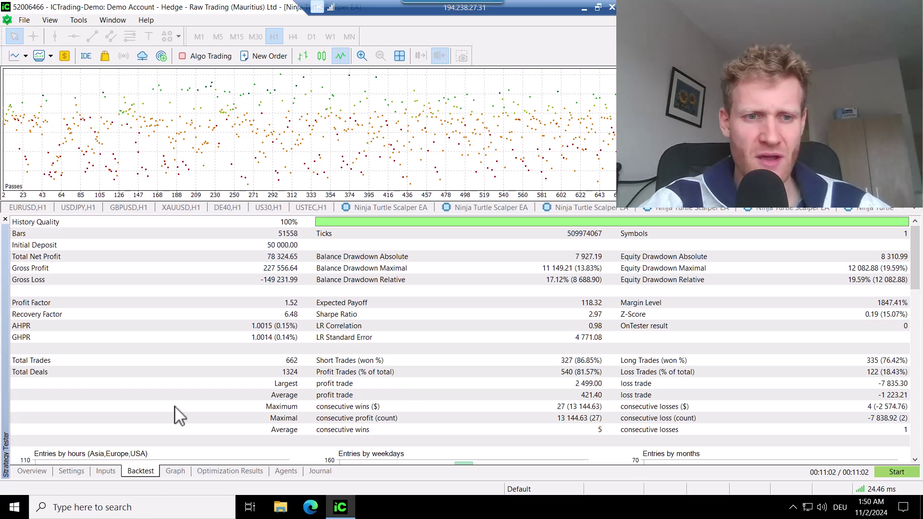
Check the balance graph, then review the Ninja Turtle Scalper EA settings for USTEC_QDM_100 H1, 2015.01.01–2024.10.20.
left_click(174, 471)
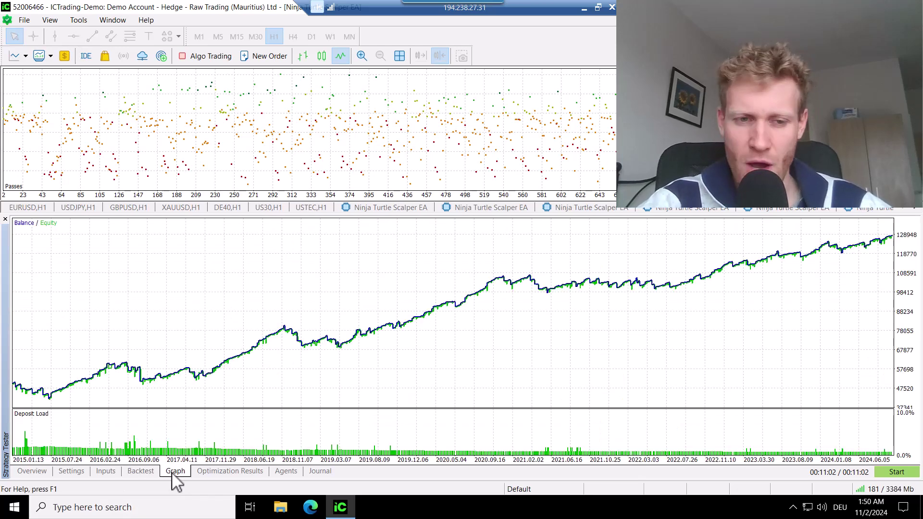
left_click(71, 471)
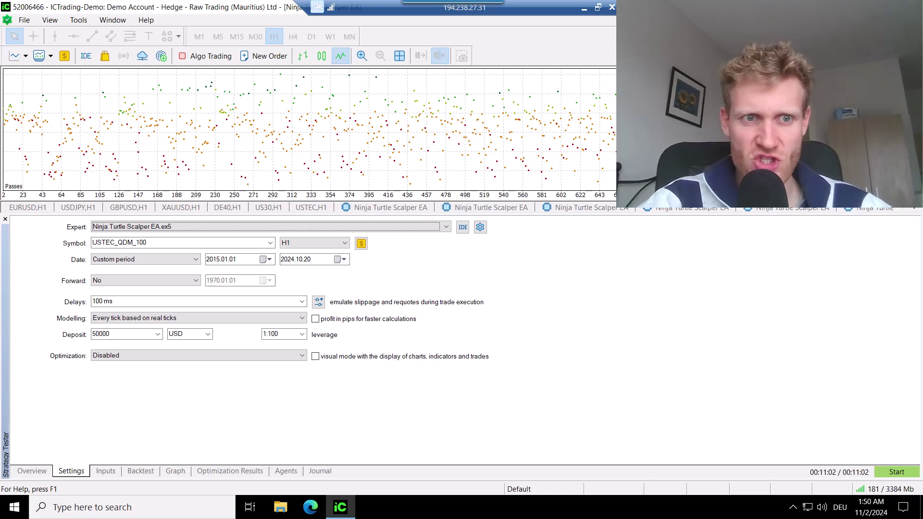
Load the USTEC H1 optimization run from history and enlarge the results panel.
left_click(233, 473)
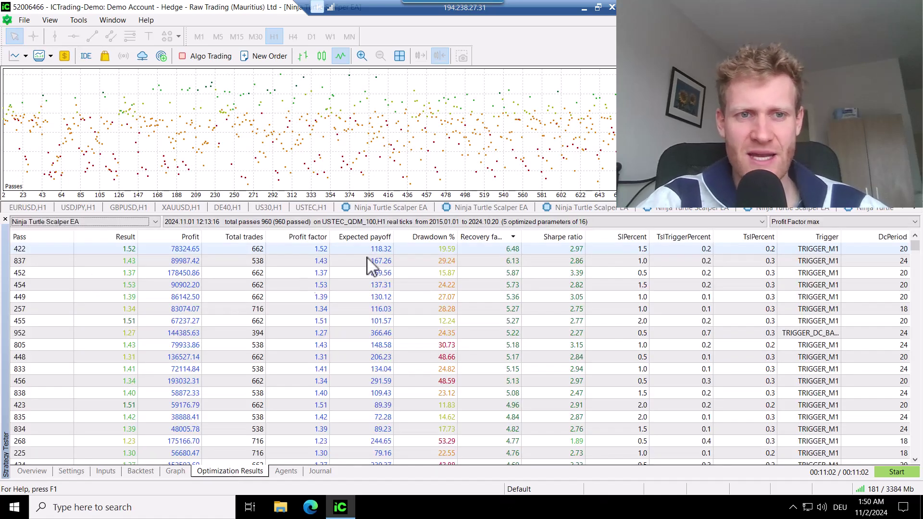
left_click(419, 222)
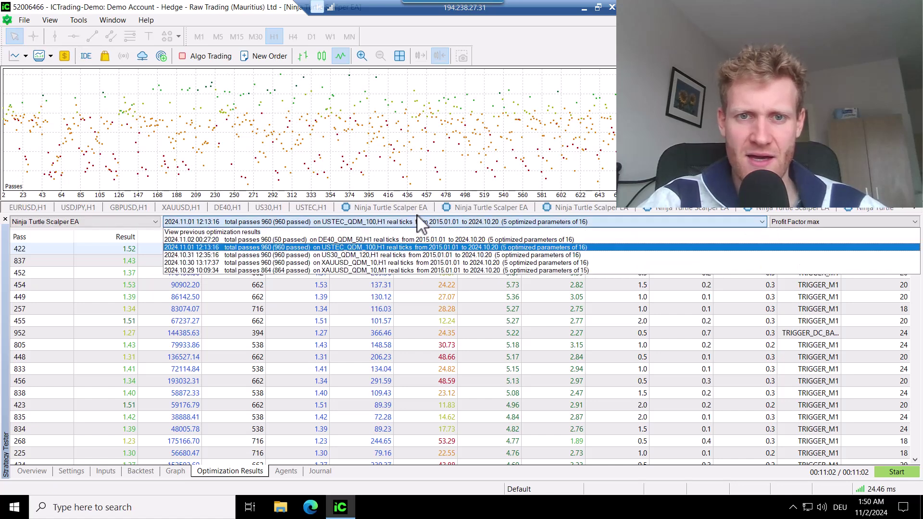
left_click(418, 220)
left_click_drag(417, 214, 423, 122)
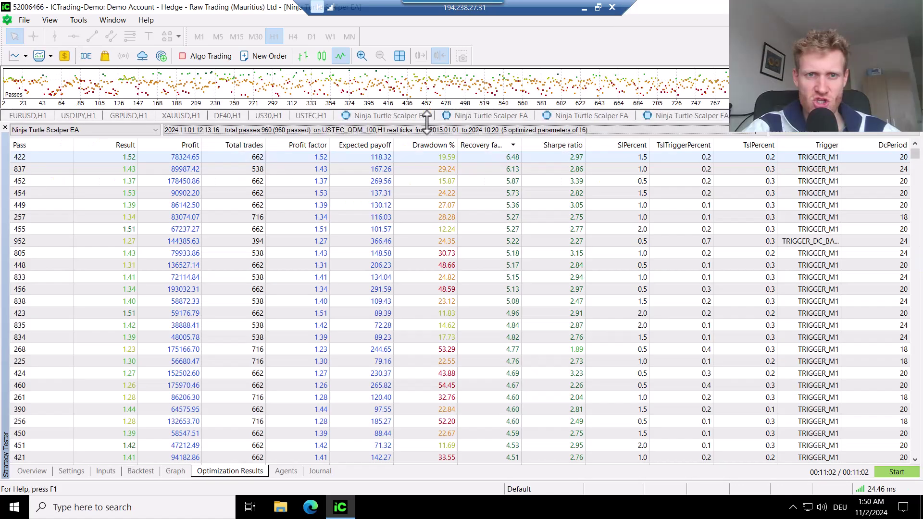
Glance at the Backtest, Inputs and Overview tabs, then return to the Slow complete algorithm, Profit Factor max settings.
left_click(139, 472)
left_click(102, 473)
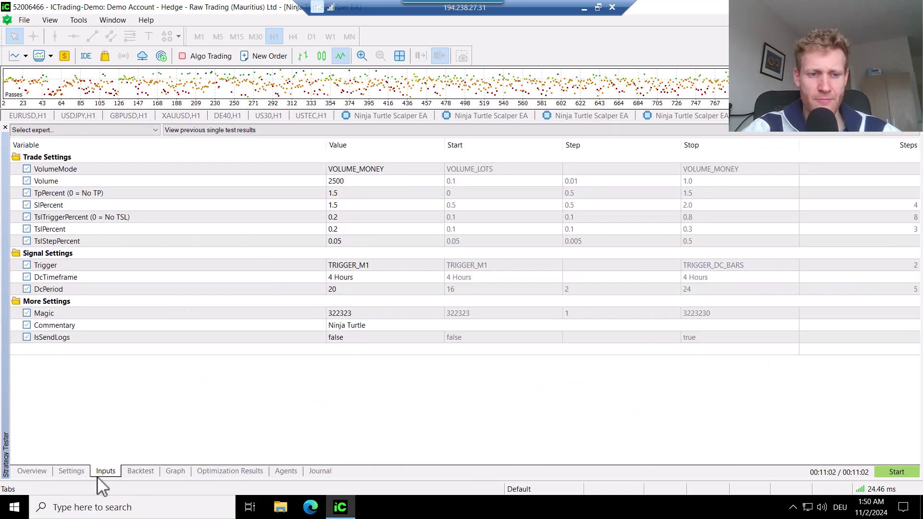
left_click(353, 183)
left_click(31, 471)
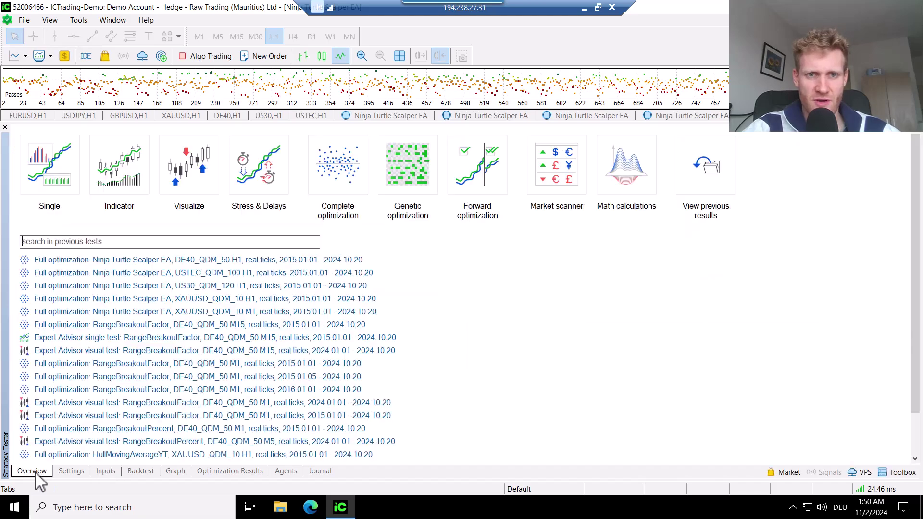
left_click(320, 185)
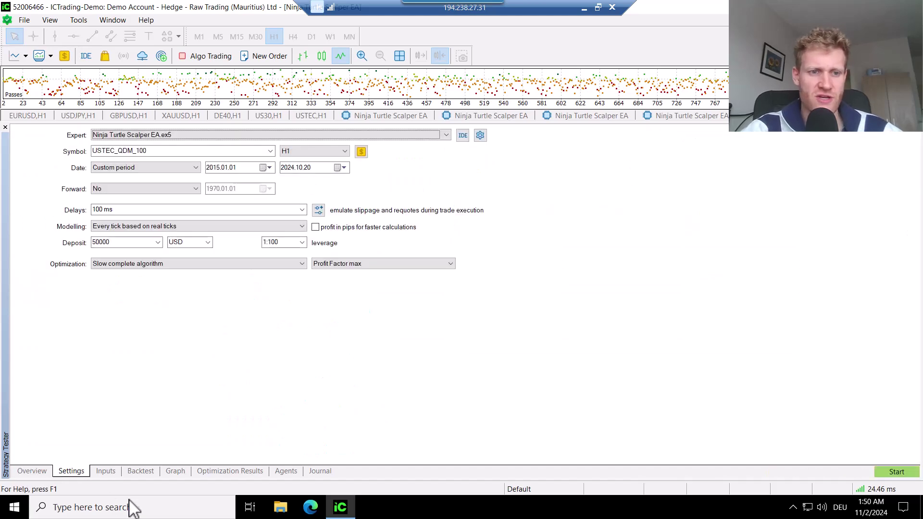
Review the SlPercent and trailing-stop inputs and re-include TslPercent in the optimization.
left_click(105, 472)
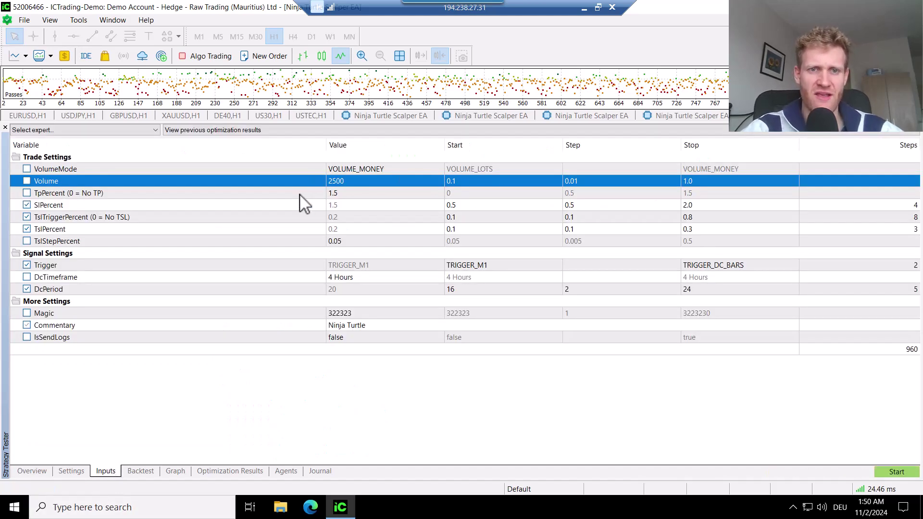
left_click(309, 207)
left_click(312, 221)
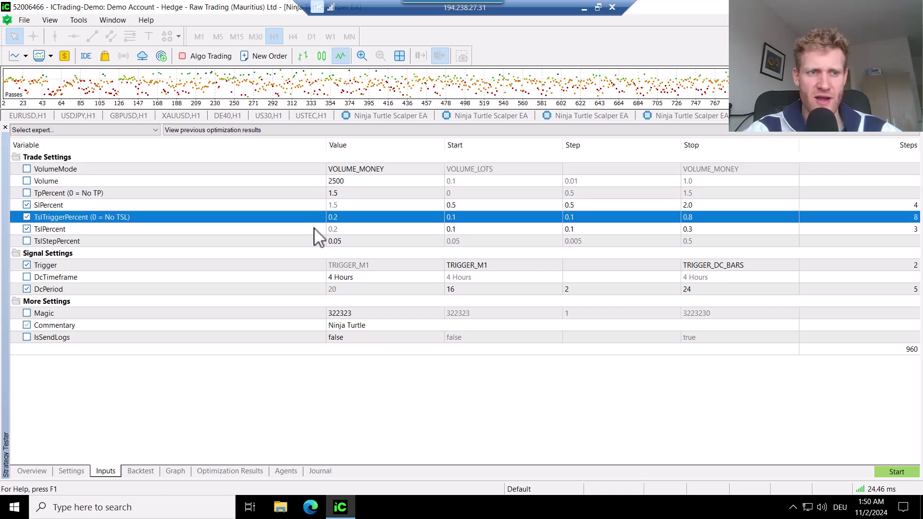
left_click(322, 240)
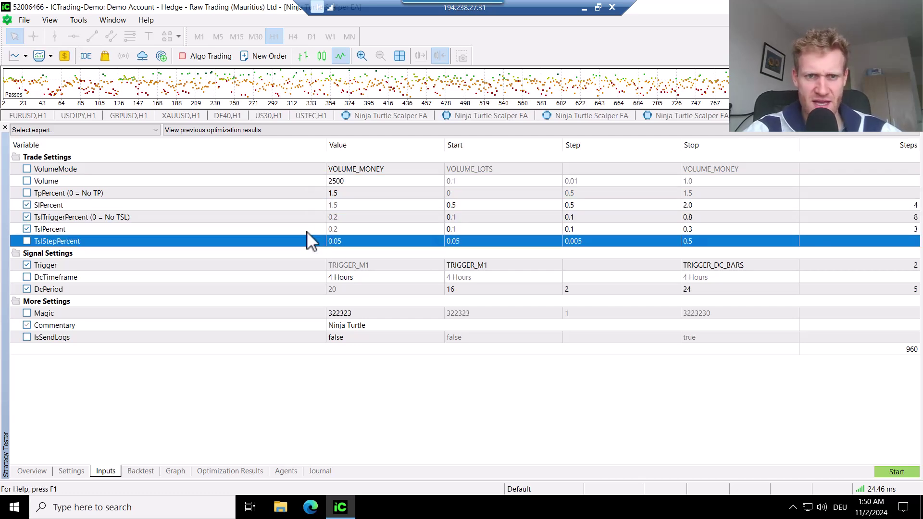
left_click(307, 232)
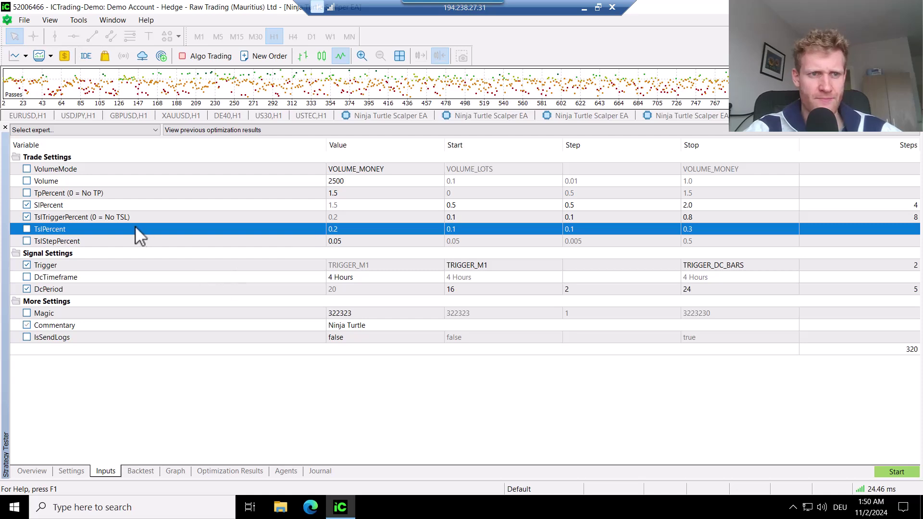
key("space")
Inspect the Trigger, DcPeriod, DcTimeframe, Volume, TslPercent, SlPercent and VolumeMode input rows.
left_click(61, 264)
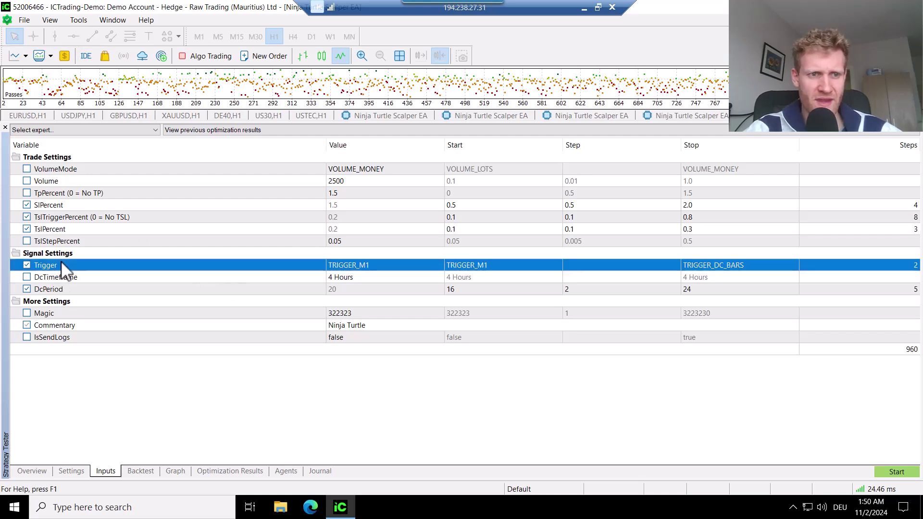
left_click(67, 288)
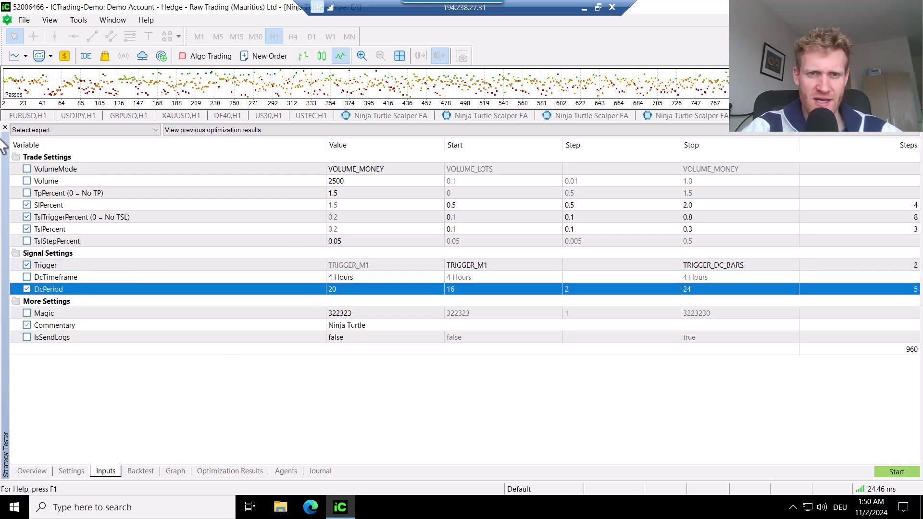
left_click(354, 275)
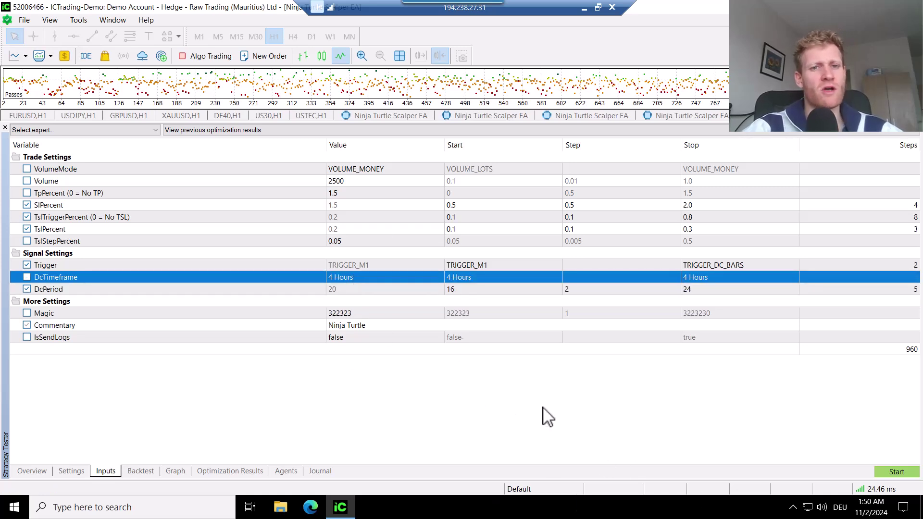
left_click(342, 185)
left_click(452, 229)
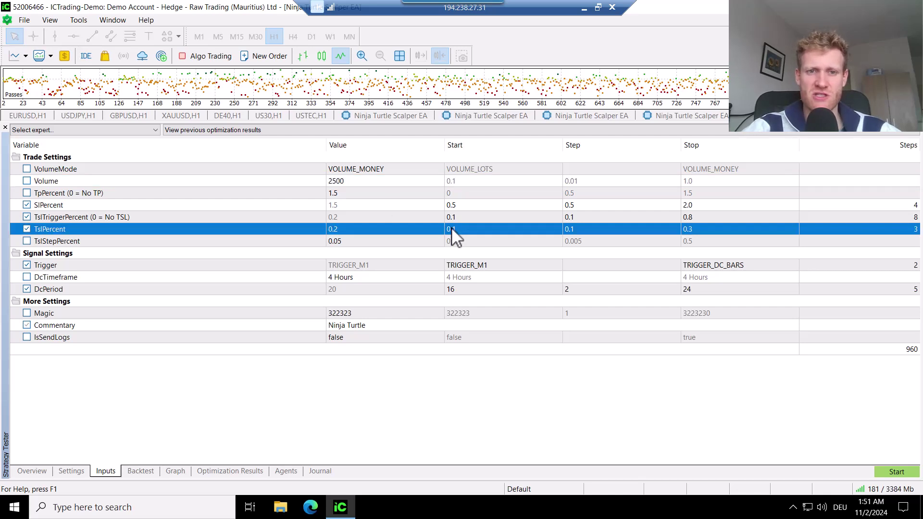
left_click(348, 205)
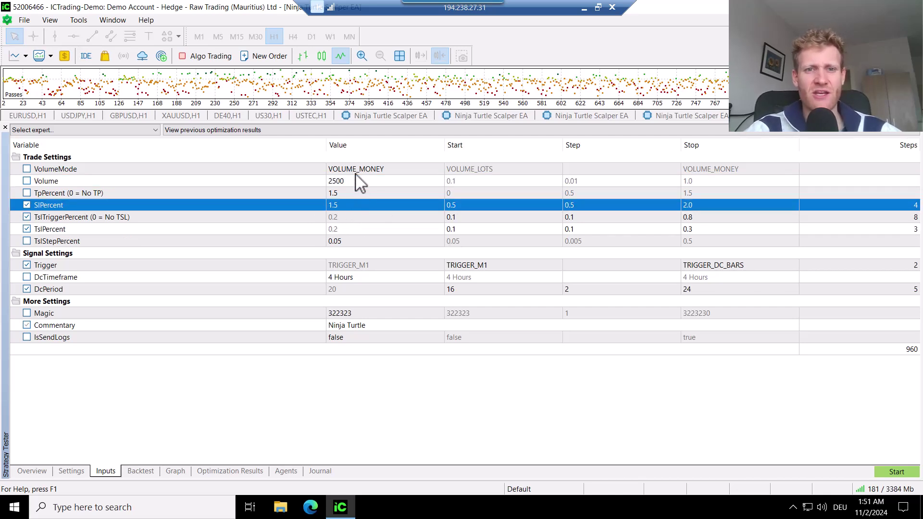
left_click(354, 173)
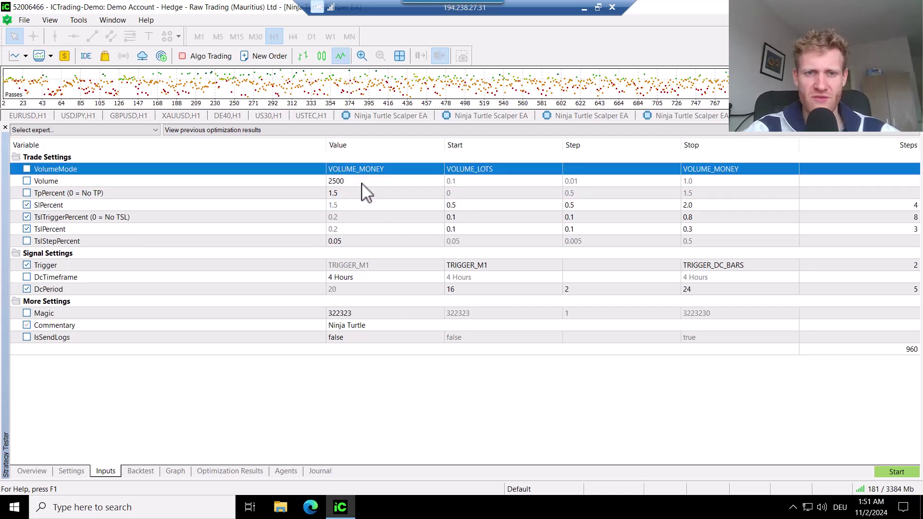
left_click(362, 183)
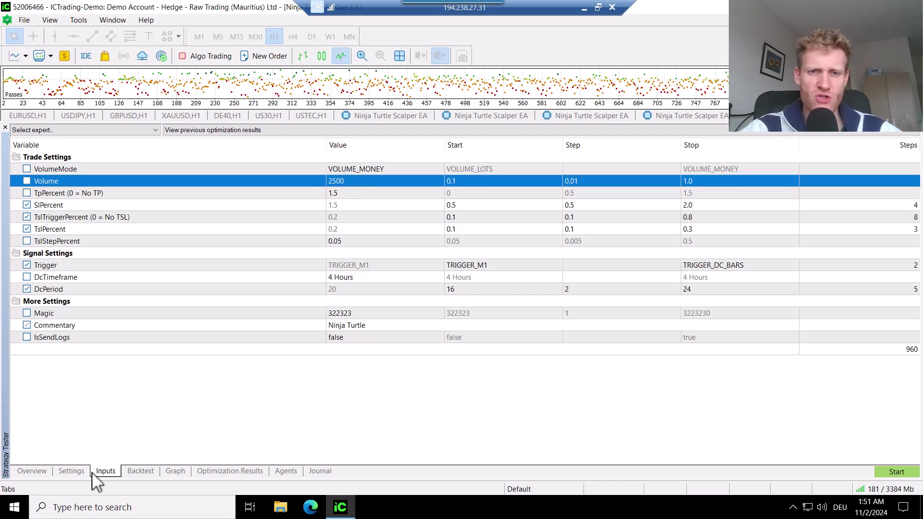
Check the tester settings, including the 50000 USD deposit.
left_click(62, 473)
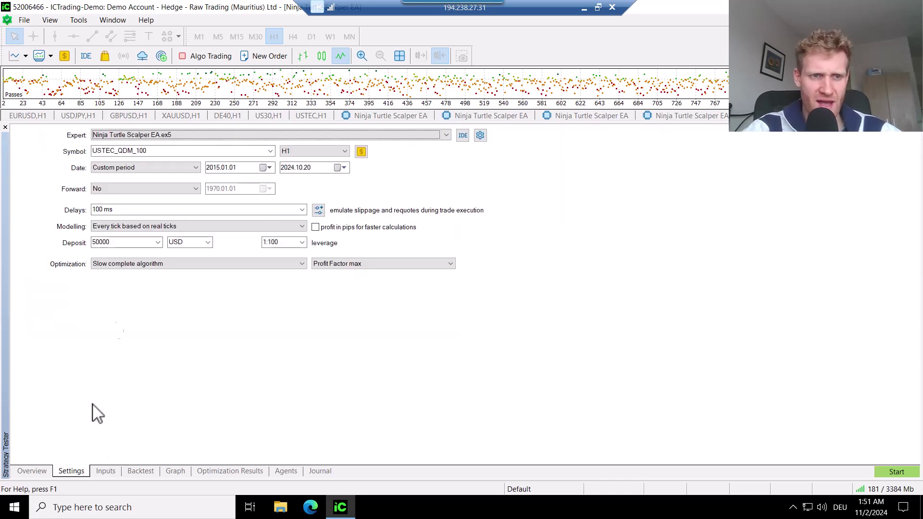
double_click(110, 242)
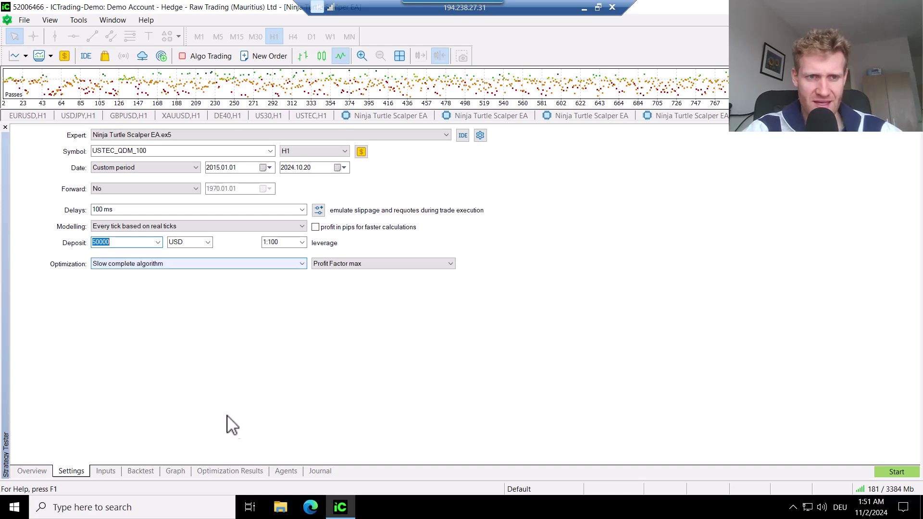
left_click(234, 427)
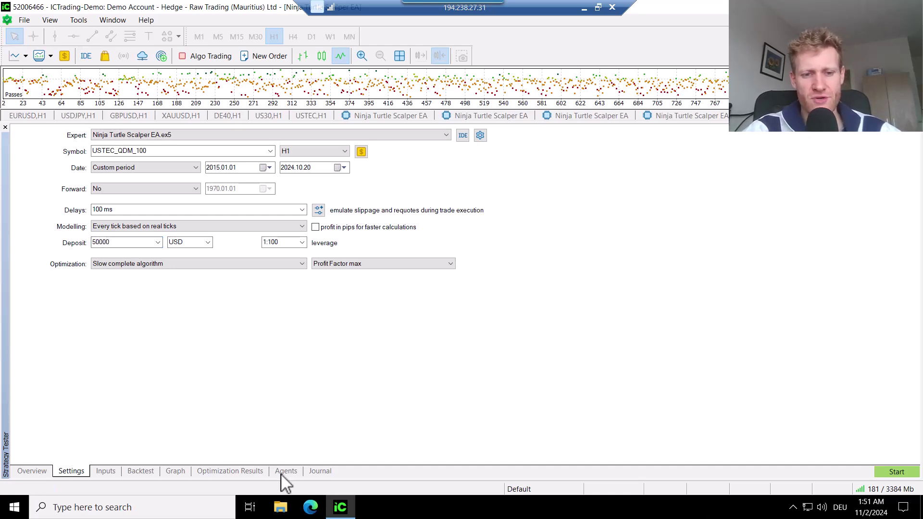
left_click(213, 474)
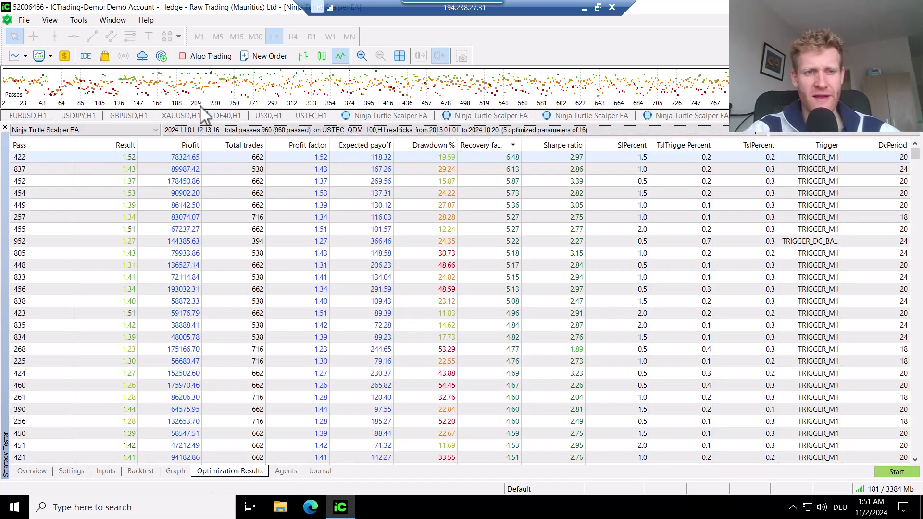
left_click(126, 145)
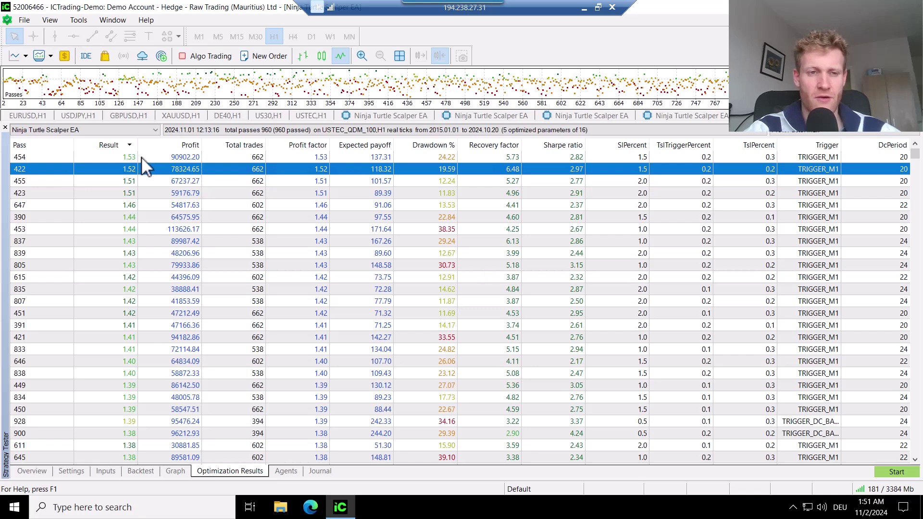
left_click(140, 156)
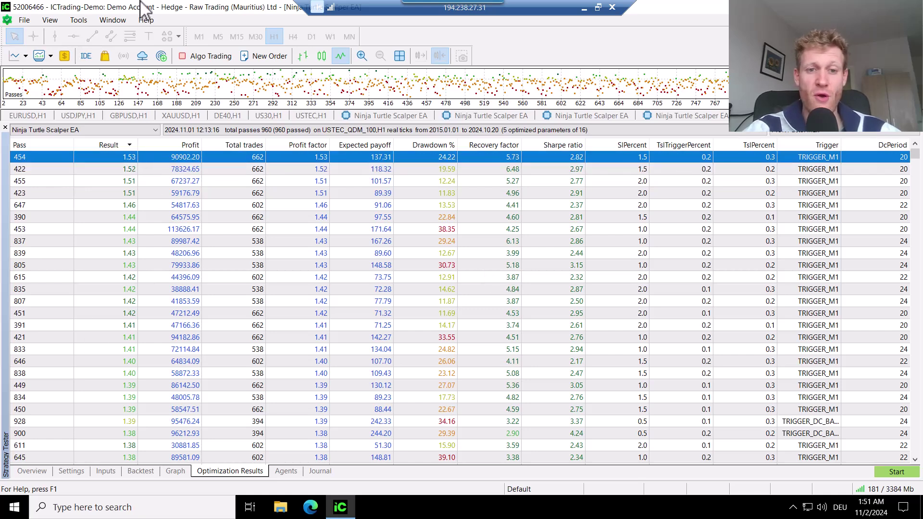
left_click(175, 471)
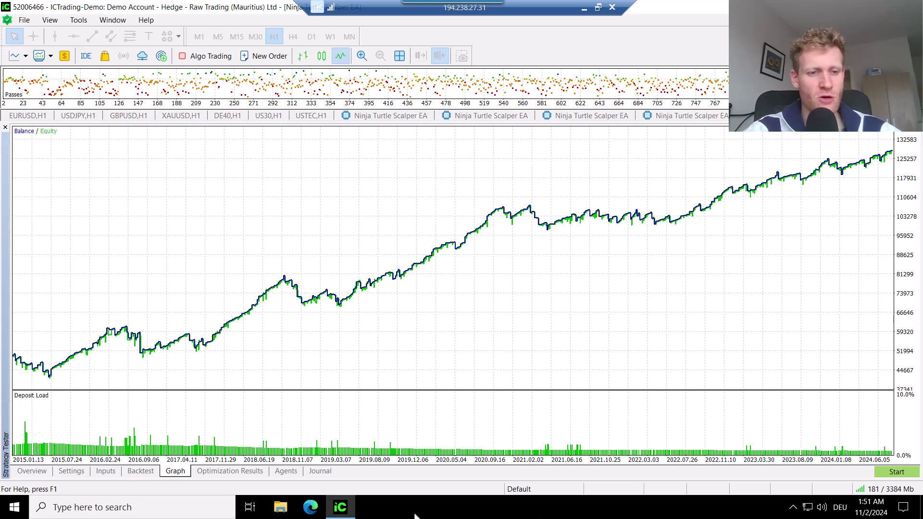
left_click(242, 473)
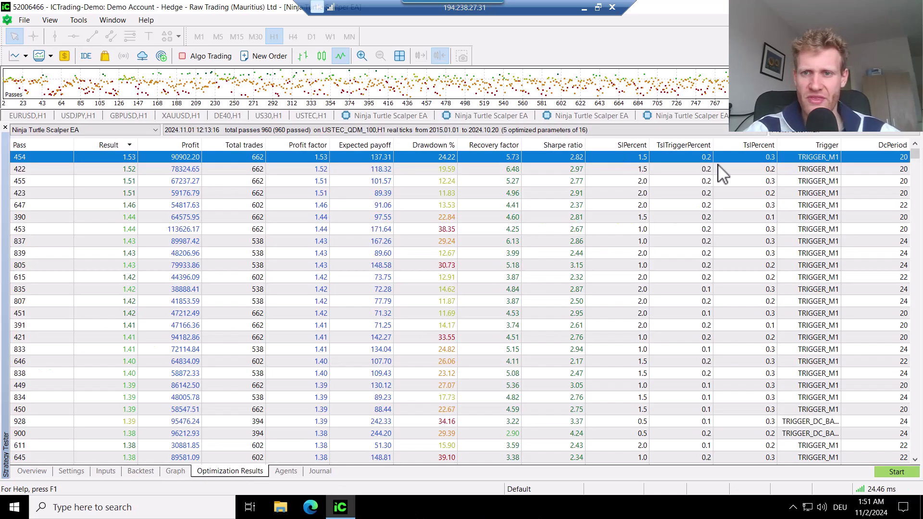
left_click(756, 169)
left_click(744, 229)
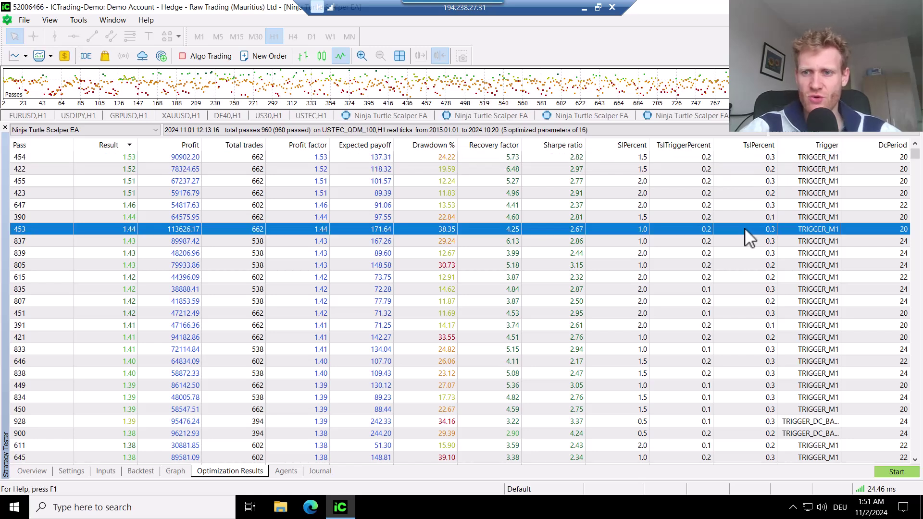
key("Up")
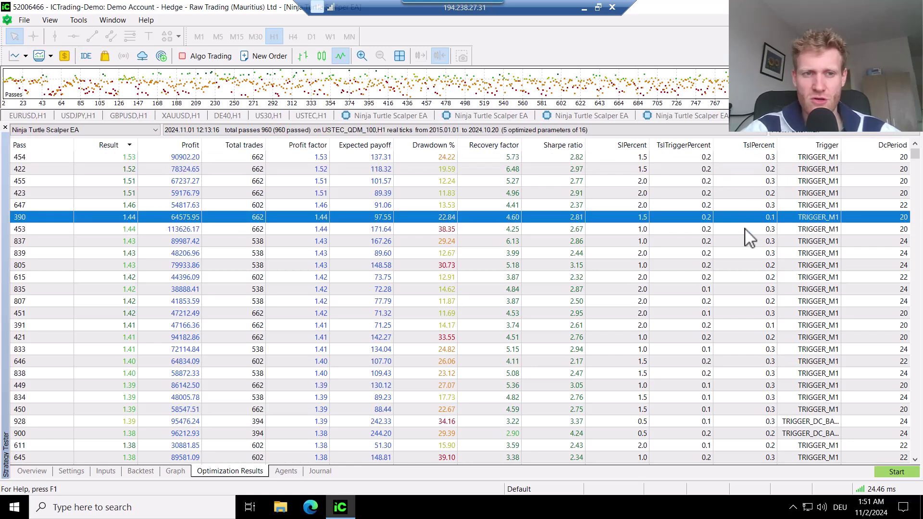
left_click(744, 229)
key("Up")
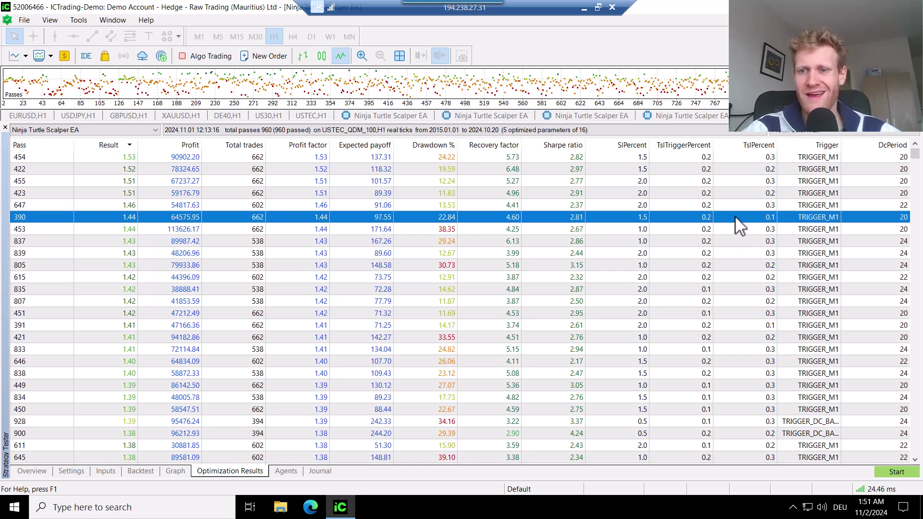
left_click(753, 277)
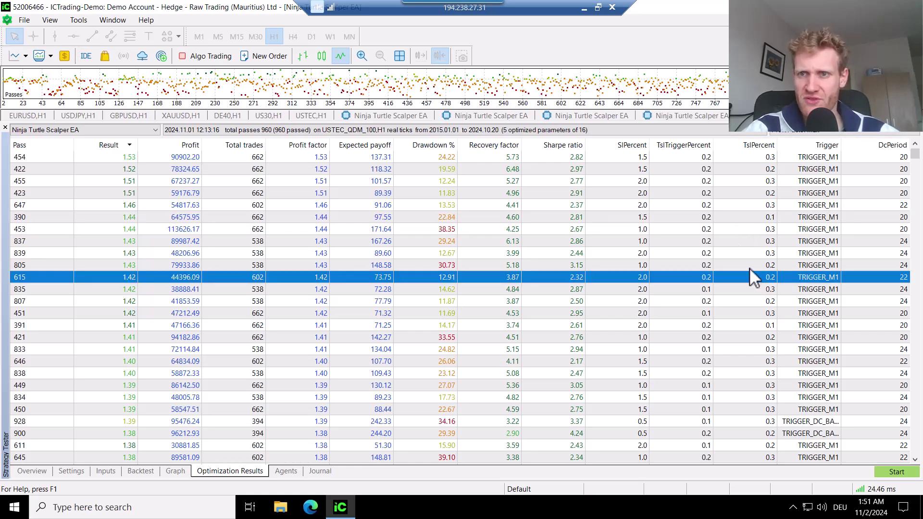
left_click(752, 182)
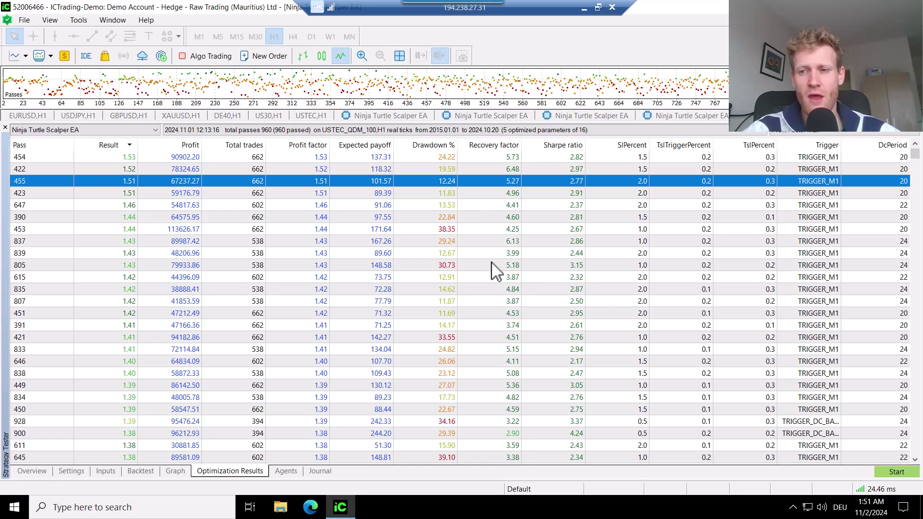
Scroll through the optimization passes and select losing pass 55.
scroll(495, 272, "down", 20)
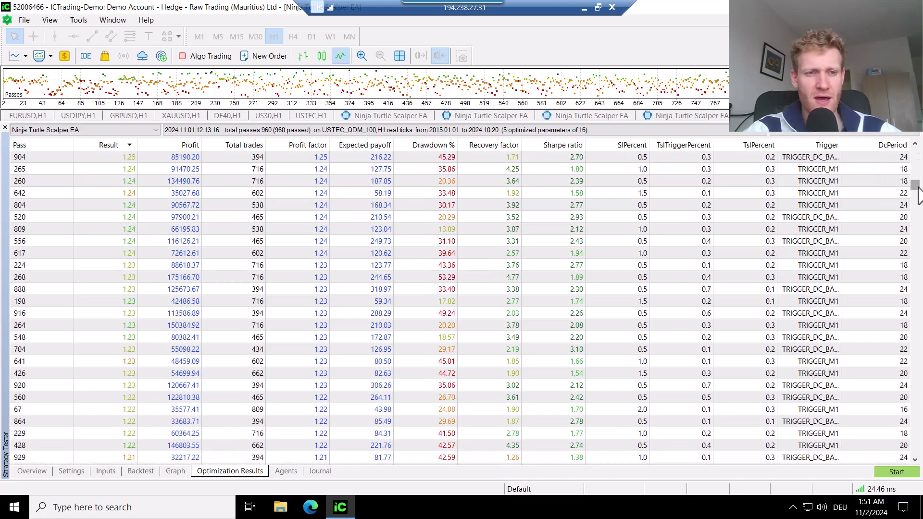
mouse_move(917, 192)
left_mouse_down()
mouse_move(915, 407)
mouse_move(915, 185)
left_mouse_up()
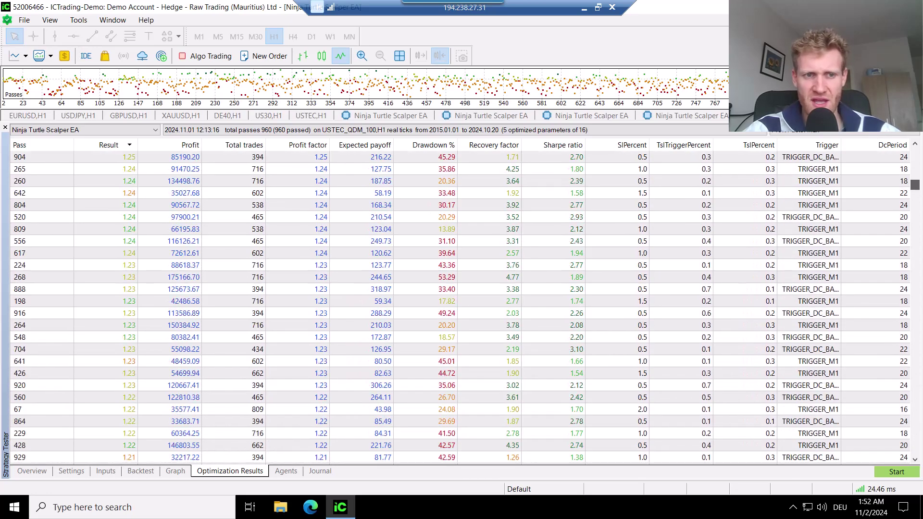
left_click_drag(919, 459, 919, 468)
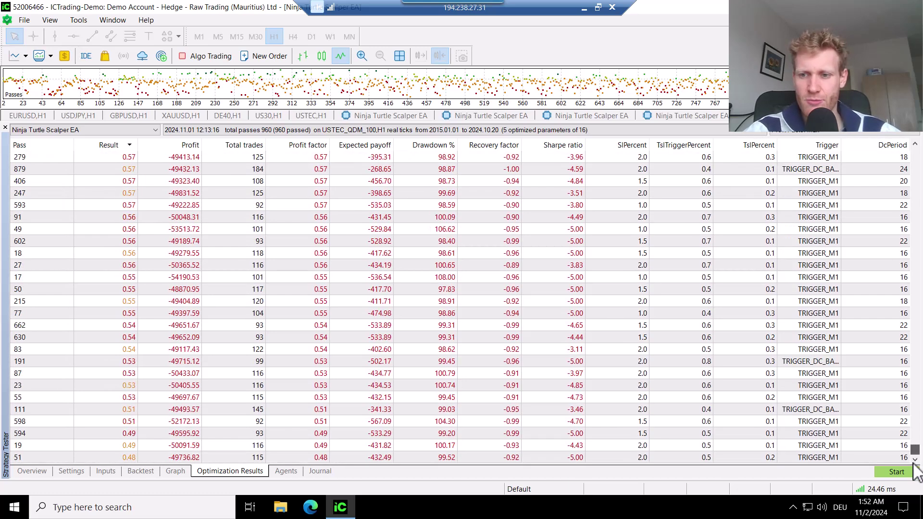
left_click(883, 398)
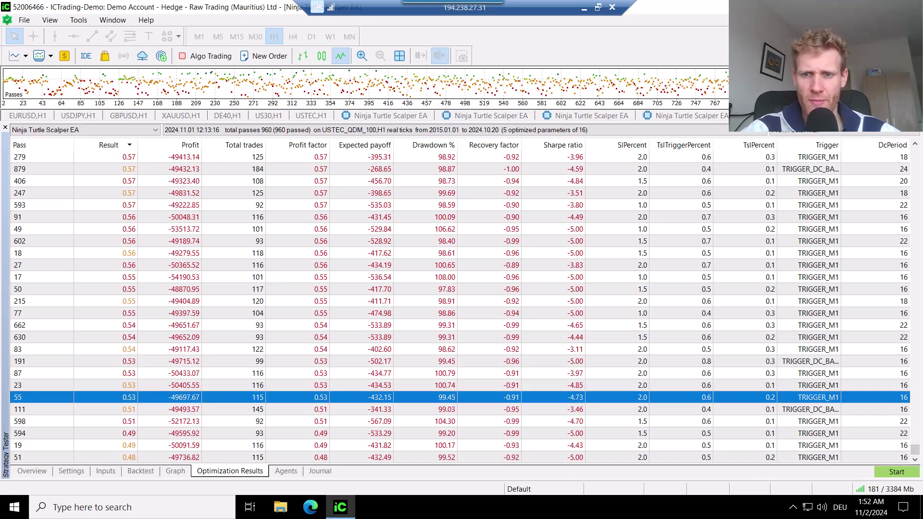
scroll(639, 334, "up", 8)
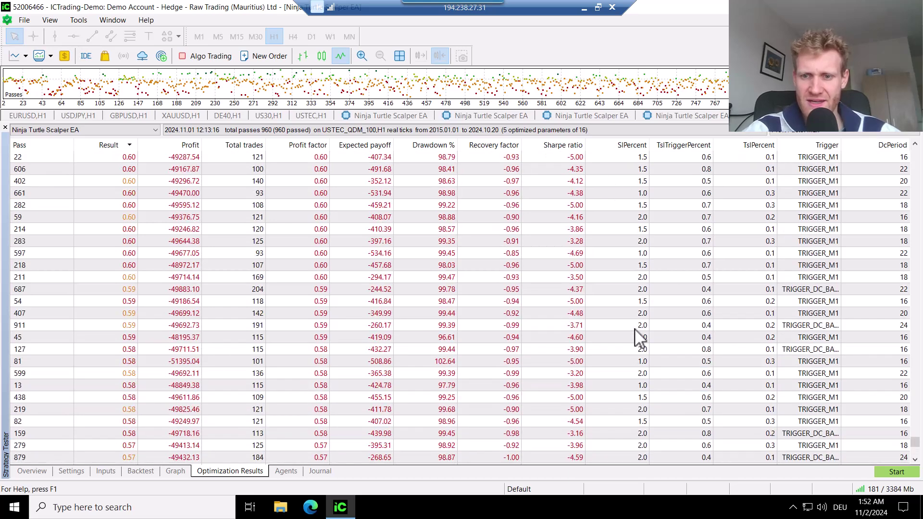
scroll(639, 336, "up", 8)
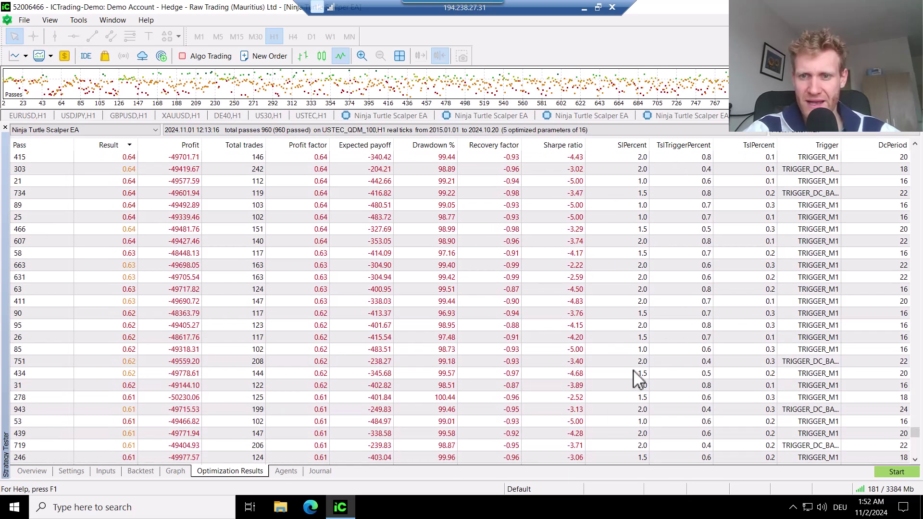
scroll(639, 380, "down", 15)
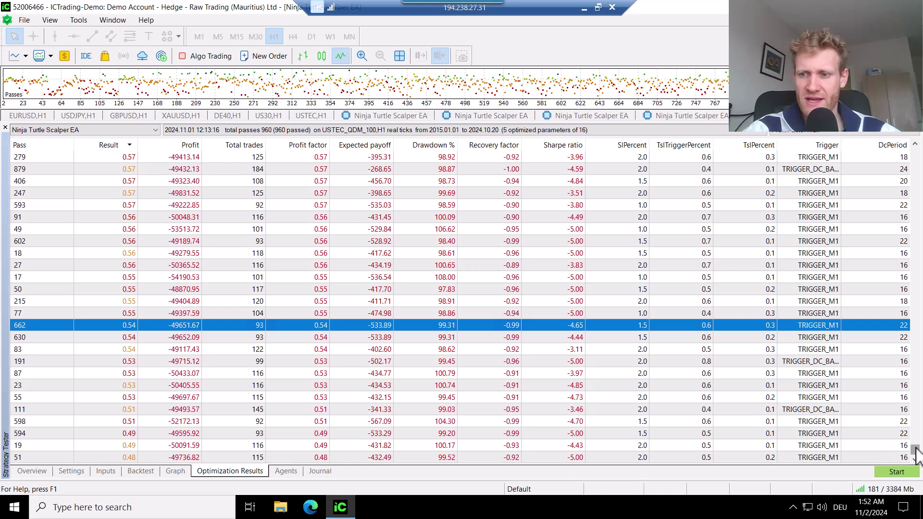
left_click_drag(916, 454, 915, 153)
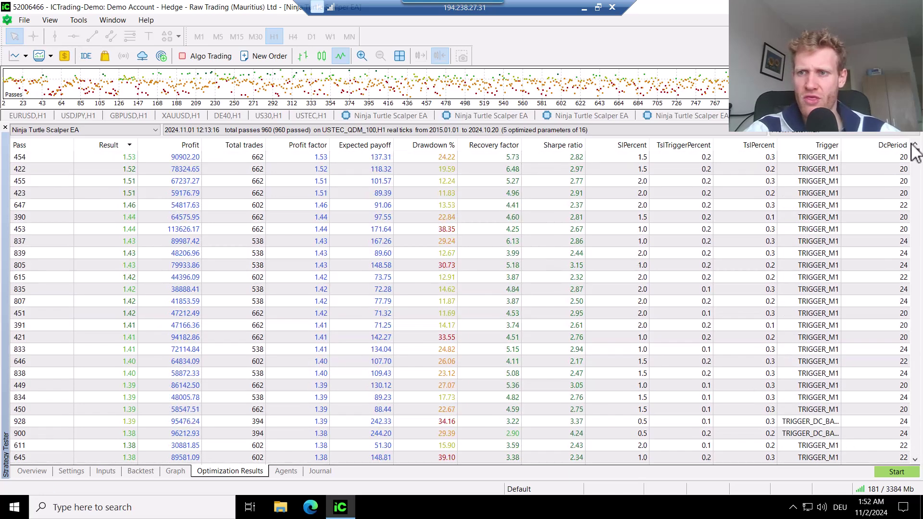
Compare passes 390, 454 and 423, check the settings, and return to the results.
left_click(788, 221)
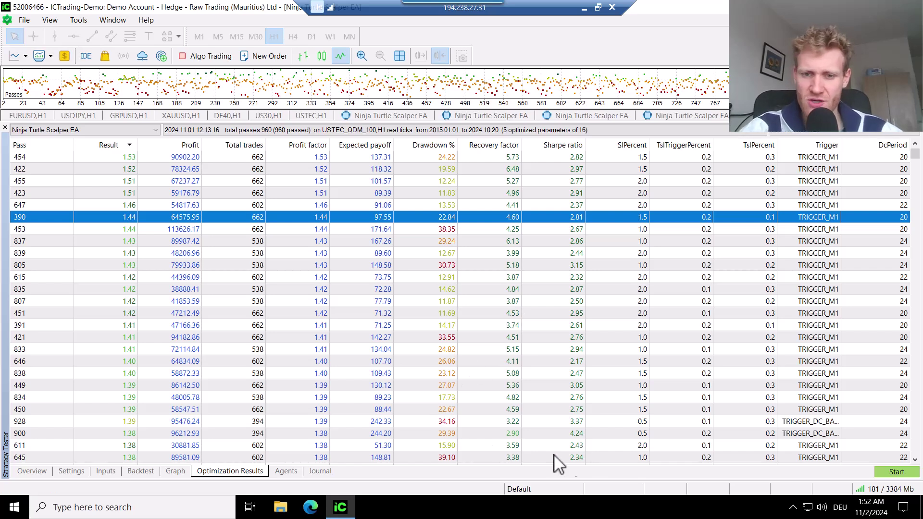
left_click(496, 161)
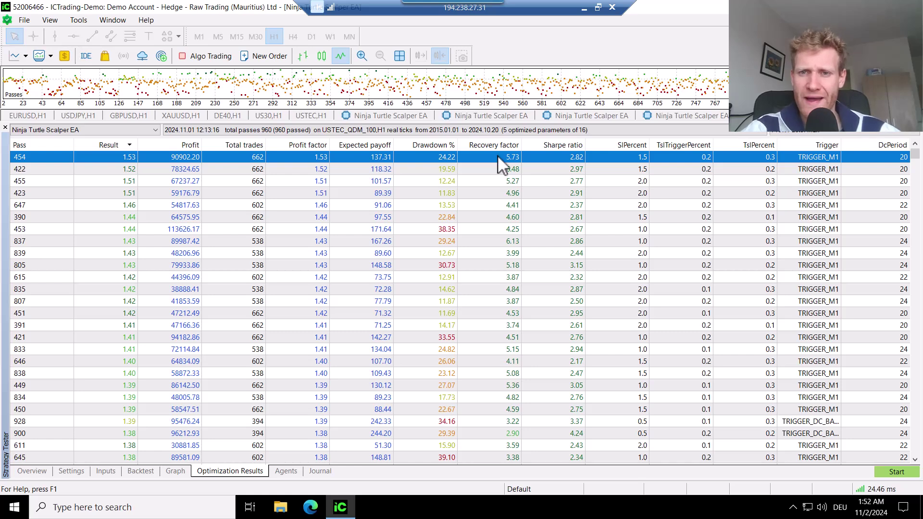
left_click(563, 194)
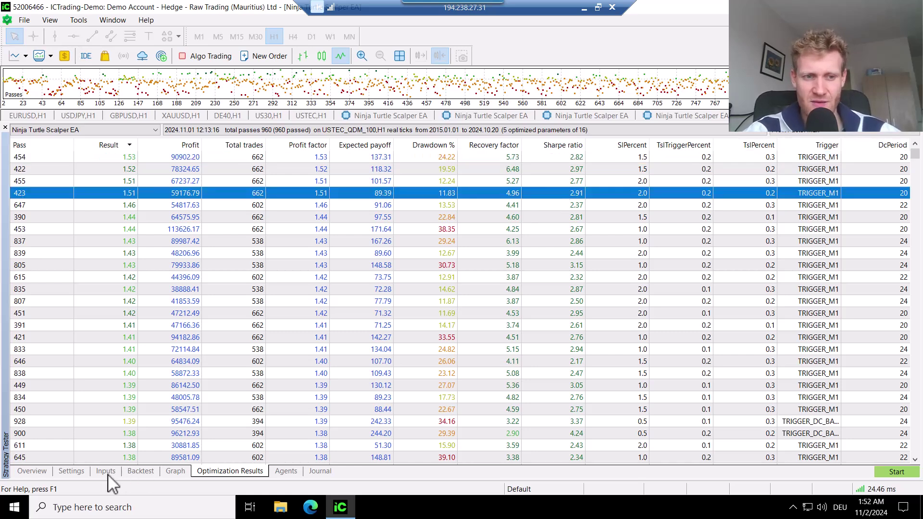
left_click(83, 472)
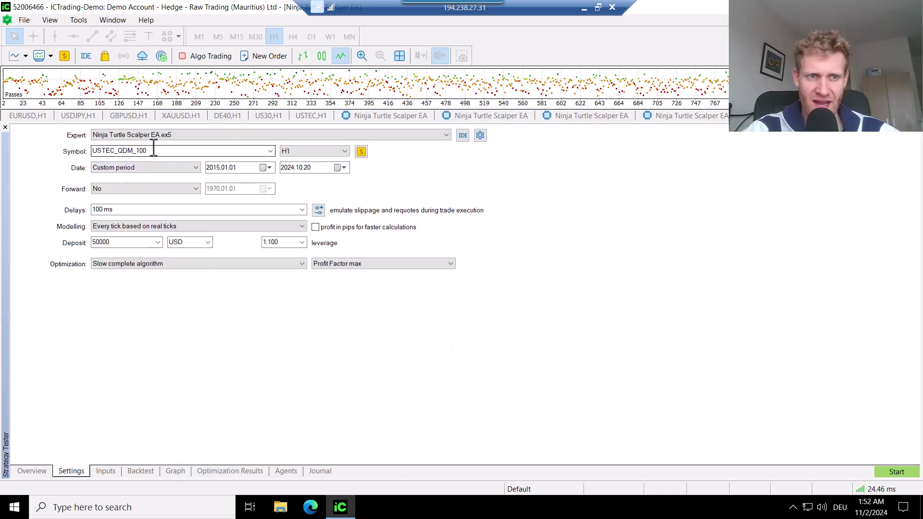
left_click(226, 472)
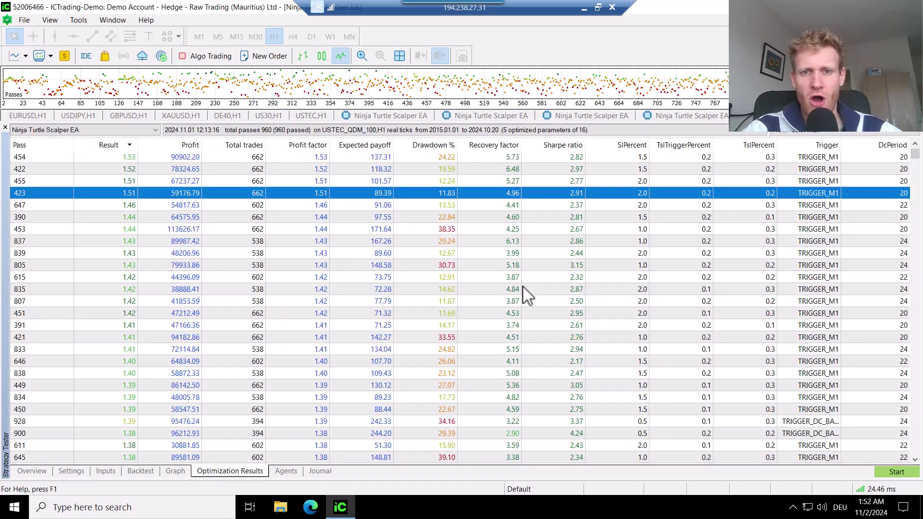
Sort the passes by recovery factor, highest first, and select top pass 422.
left_click(508, 146)
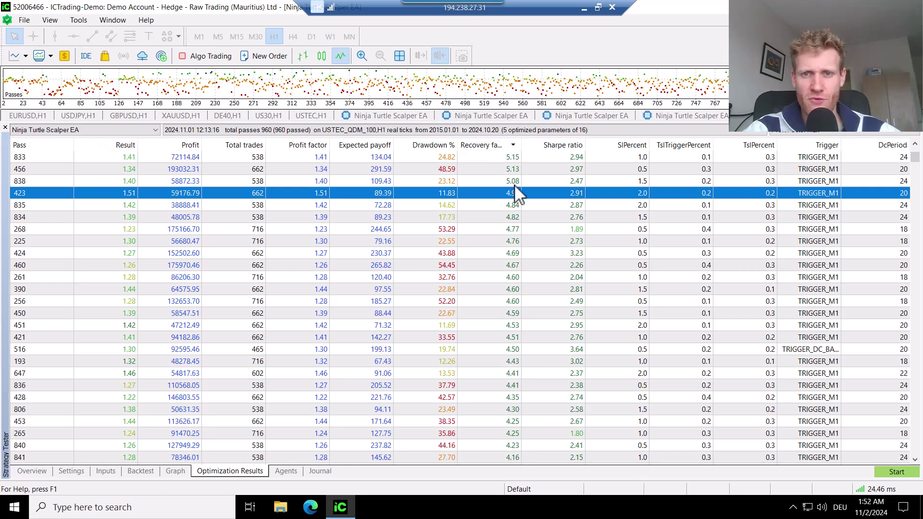
key("Up")
key("Up")
key("Up")
key("Up")
key("Up")
key("Up")
key("Up")
key("Up")
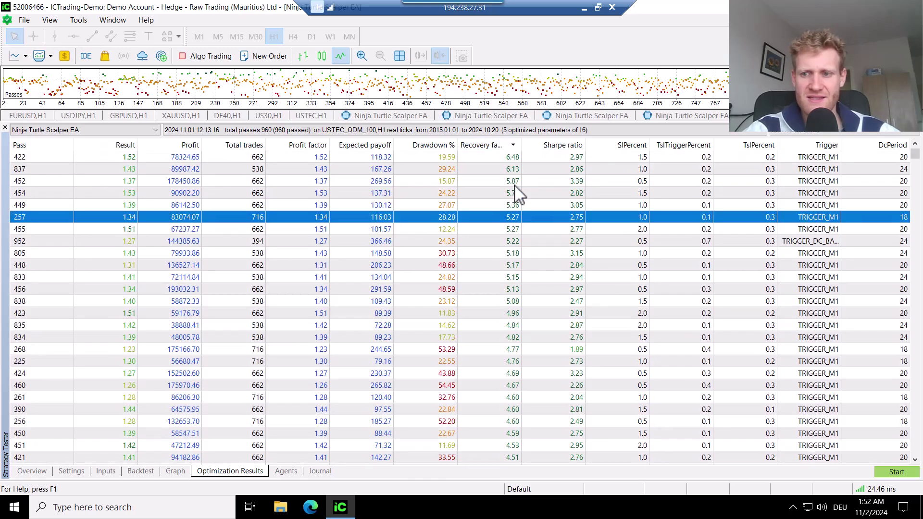
left_click(480, 157)
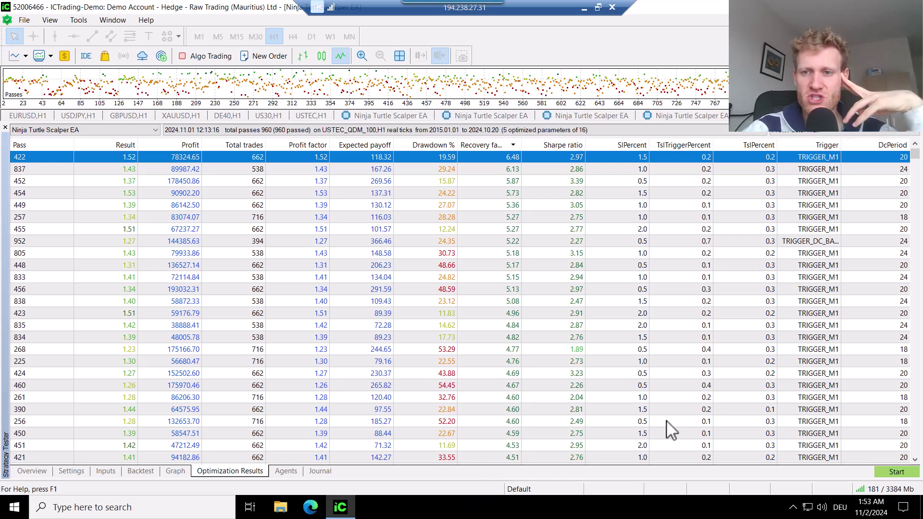
Compare passes 452, 837, 449 and 455 against pass 422, ending back on 422.
left_click(693, 181)
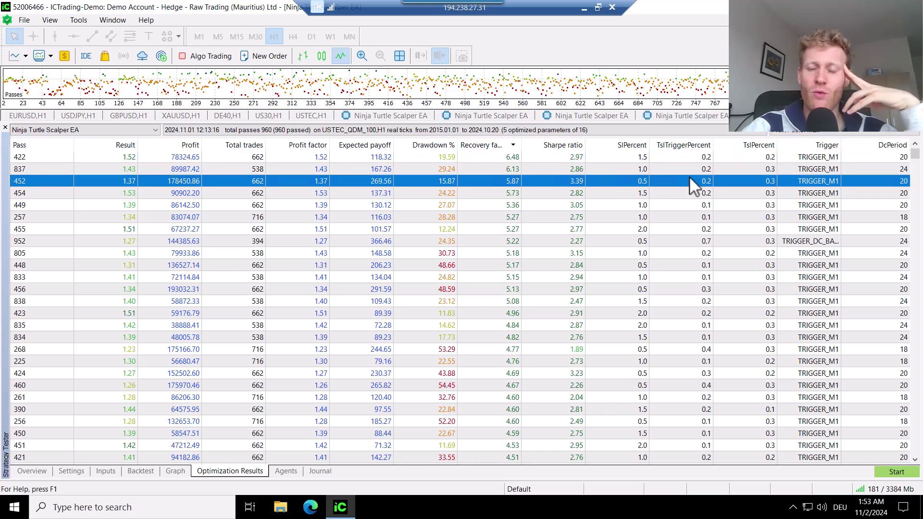
left_click(680, 166)
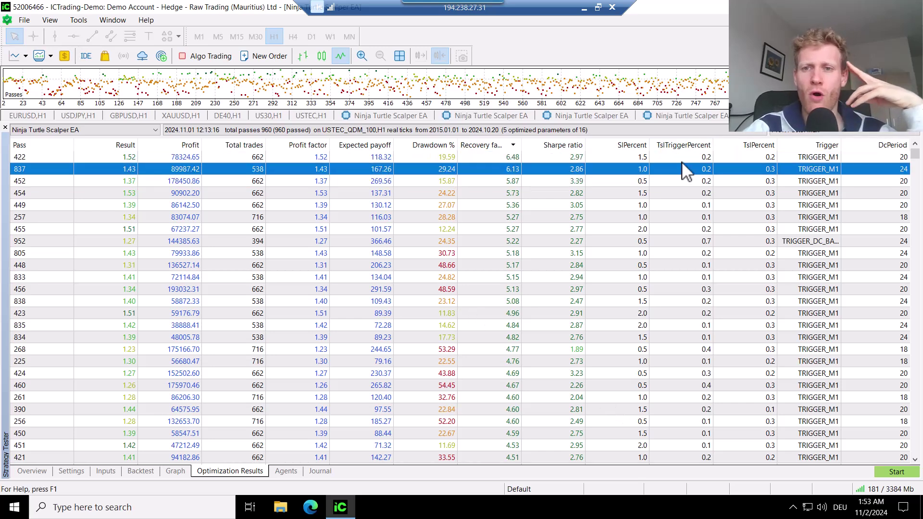
left_click(766, 156)
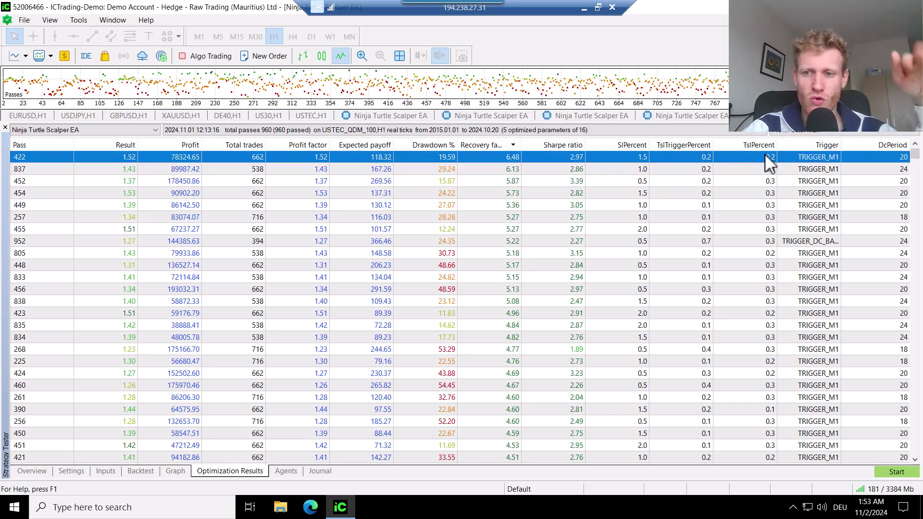
left_click(758, 208)
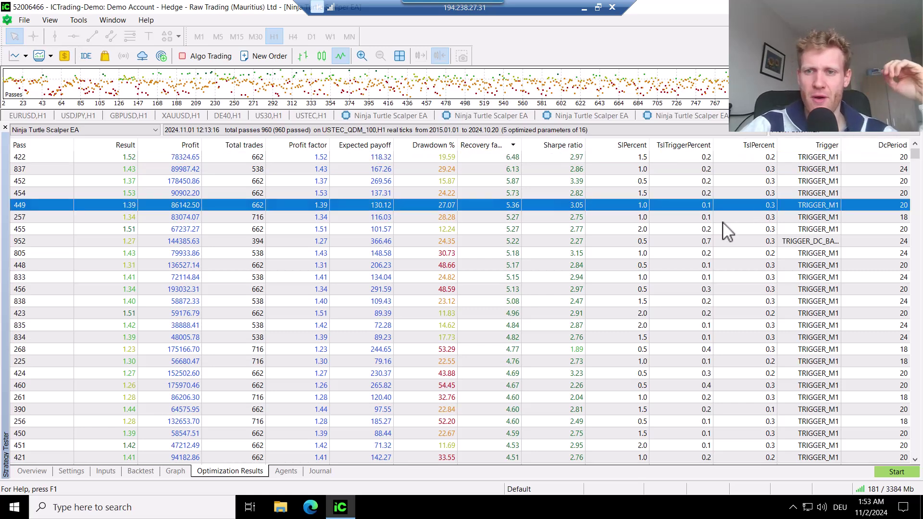
left_click(799, 157)
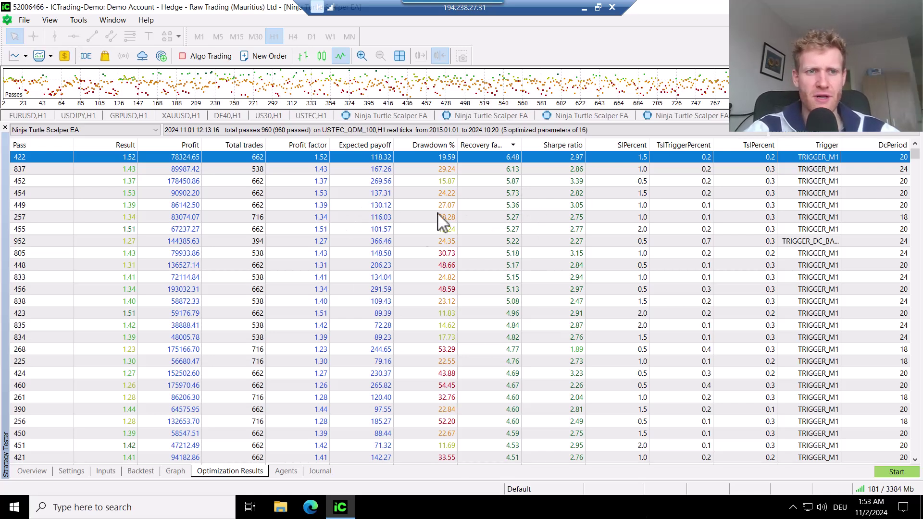
left_click(426, 227)
left_click(391, 155)
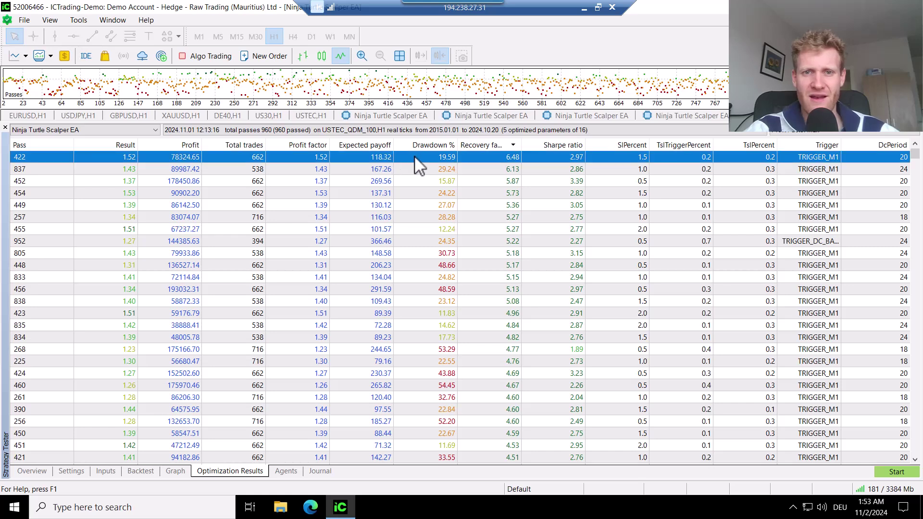
Run a single test of pass 422, view its inputs and graph, then return to the results.
double_click(414, 154)
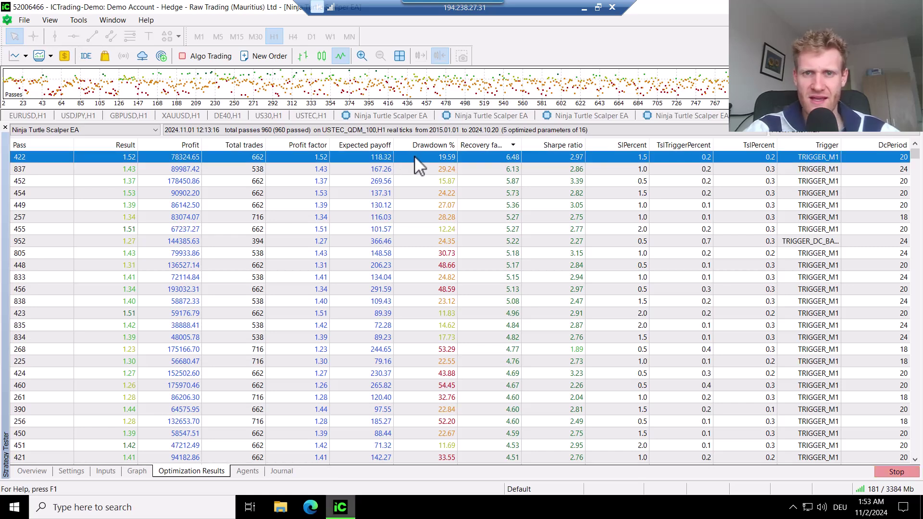
left_click(105, 471)
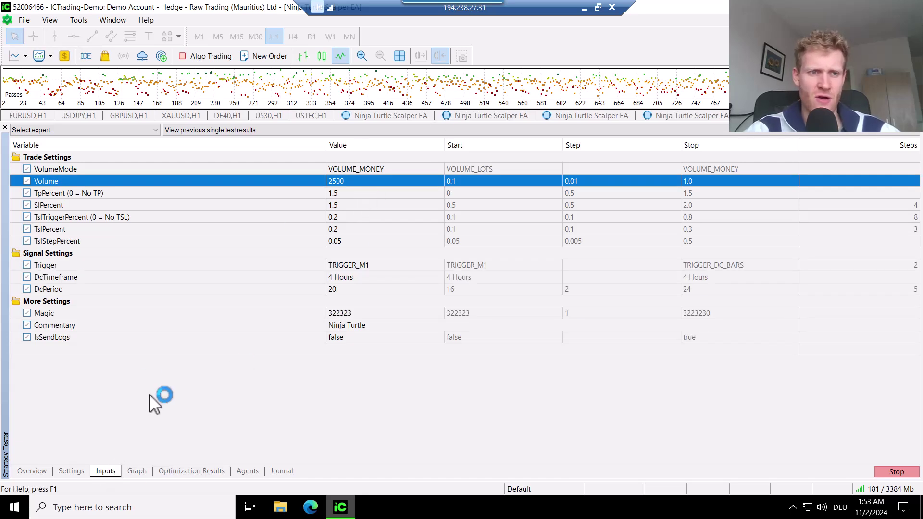
left_click(137, 471)
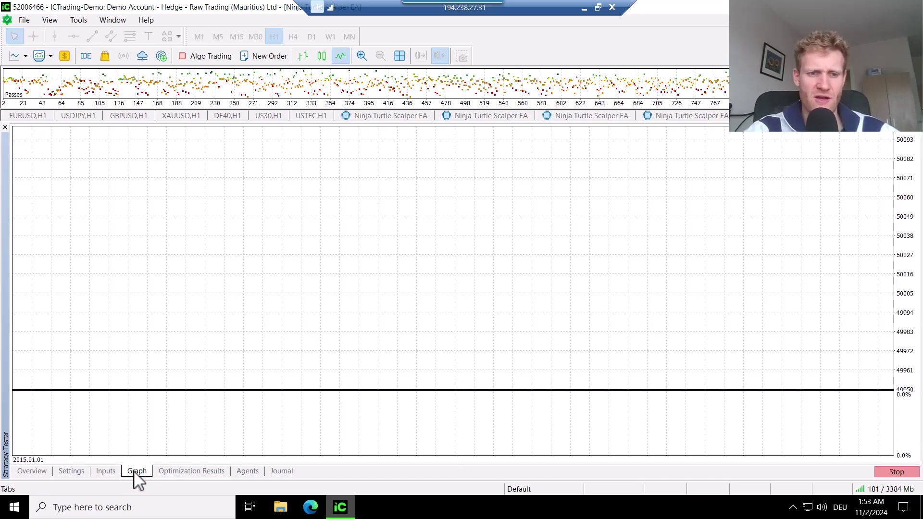
left_click(108, 472)
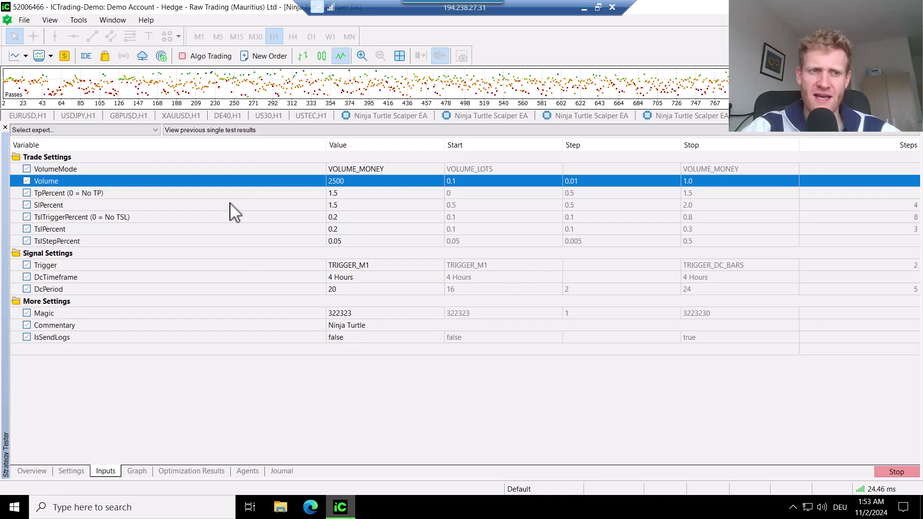
left_click(193, 472)
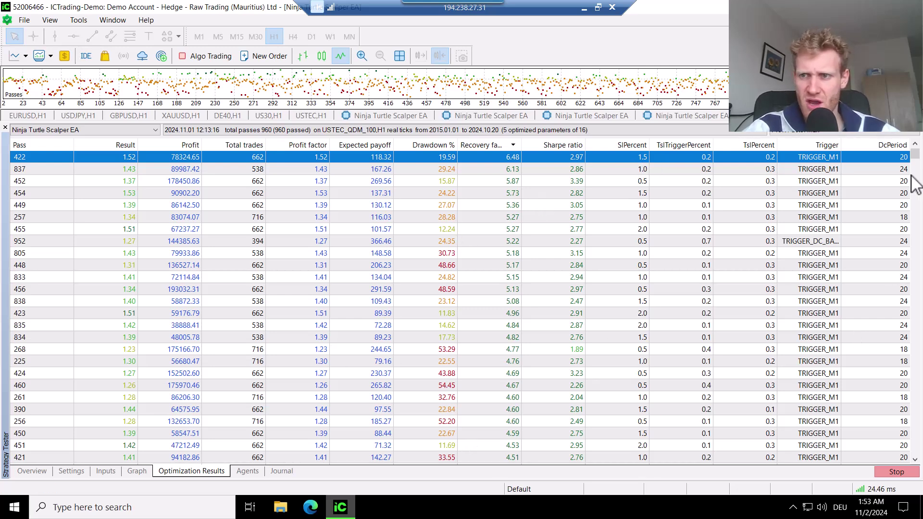
Select pass 422, check its parameters, and watch its balance curve climb to about 128,000.
mouse_move(914, 157)
left_mouse_down()
mouse_move(915, 449)
mouse_move(915, 157)
left_mouse_up()
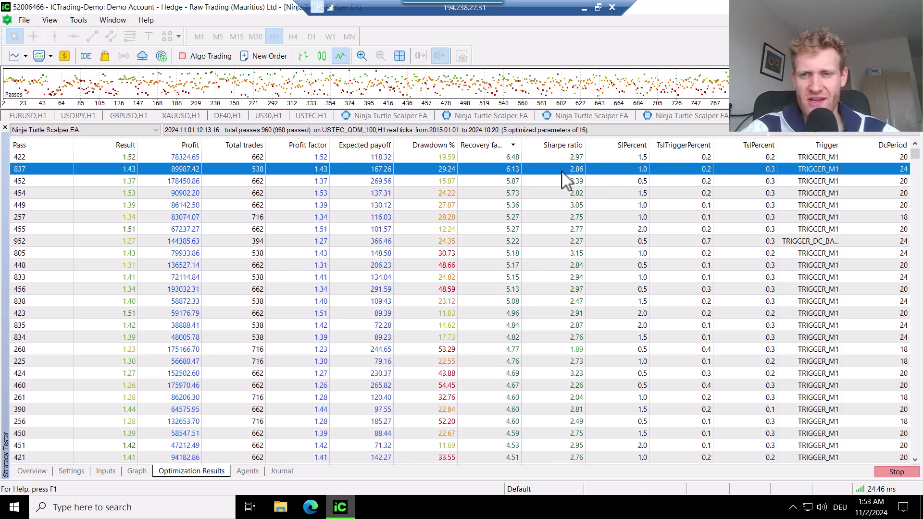
left_click(681, 156)
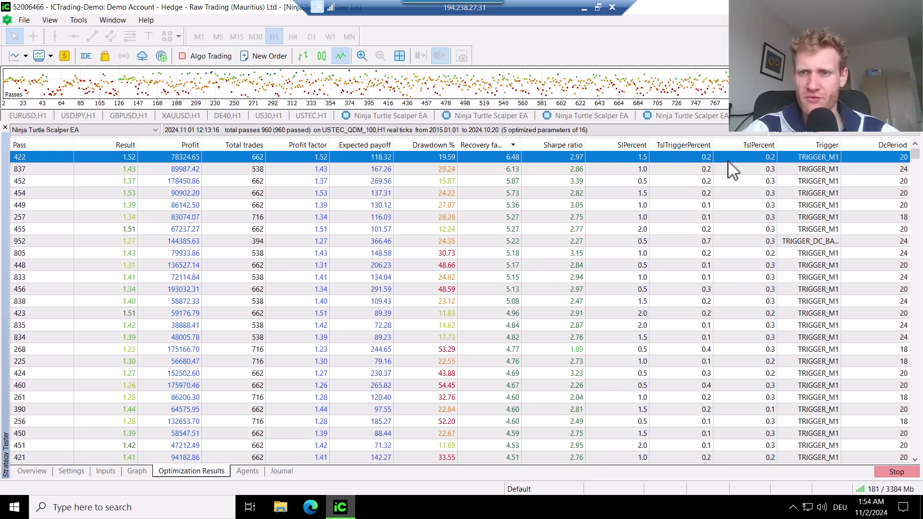
left_click(104, 472)
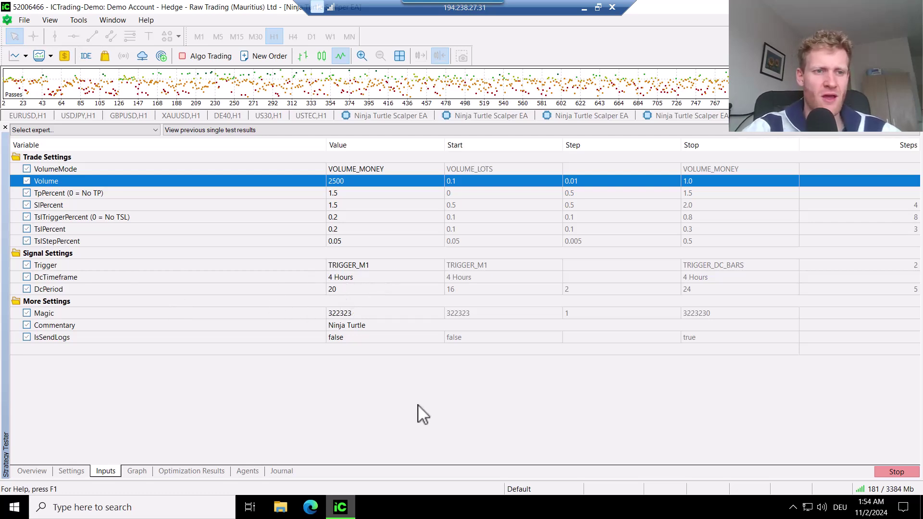
left_click(137, 472)
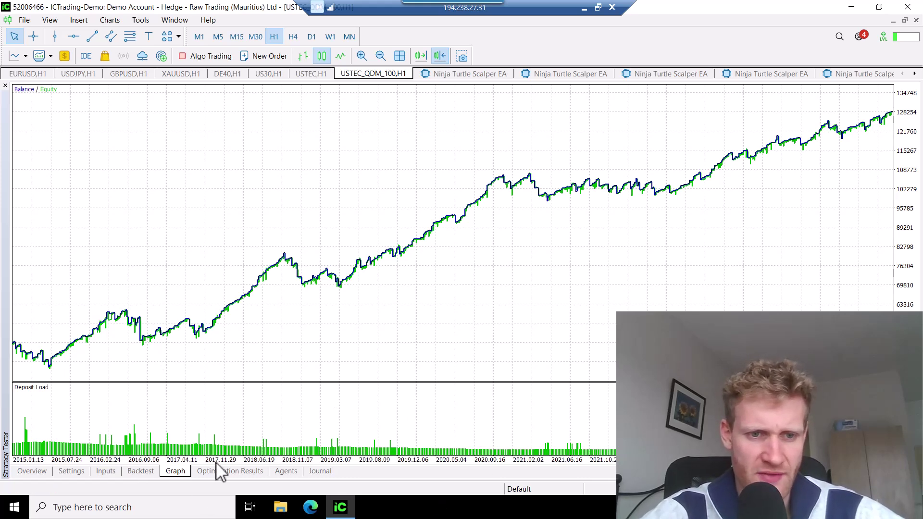
Show the backtest report (78,324.65 net profit, PF 1.52) and enlarge the USTEC price chart above it.
left_click(144, 470)
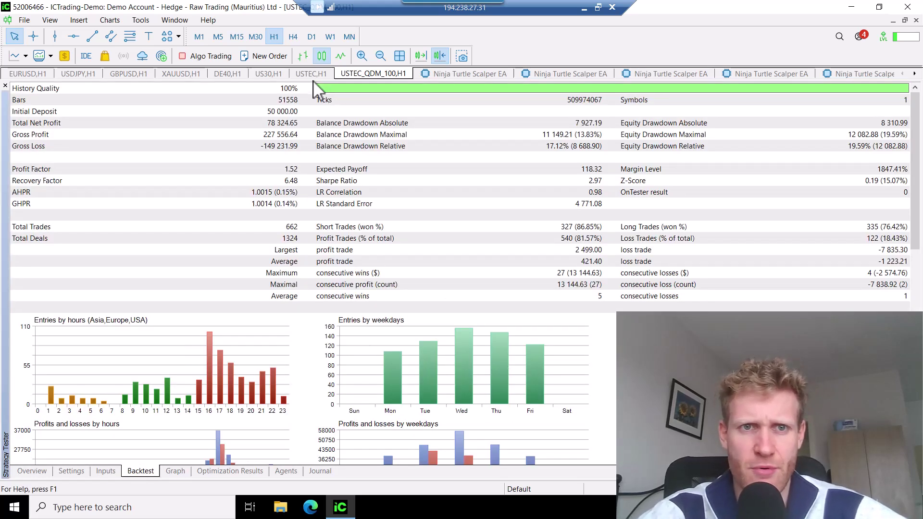
left_click_drag(315, 68, 310, 140)
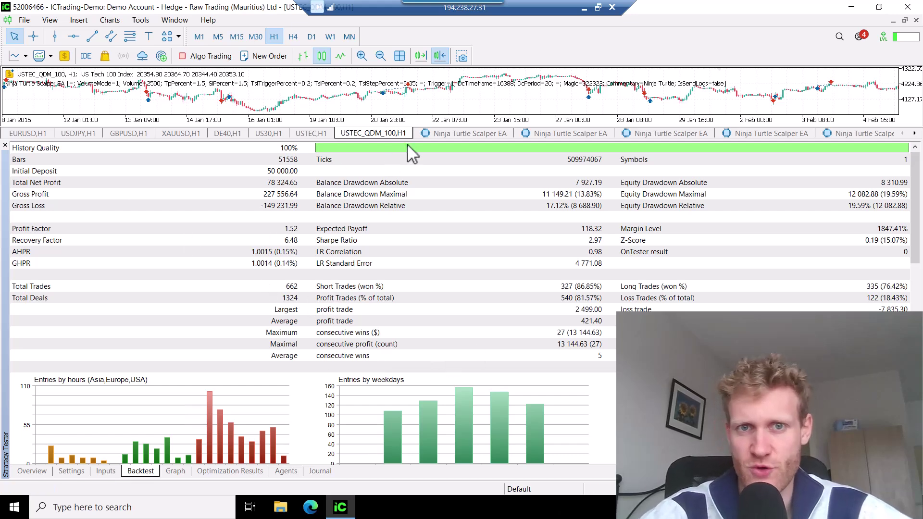
left_click_drag(412, 140, 416, 176)
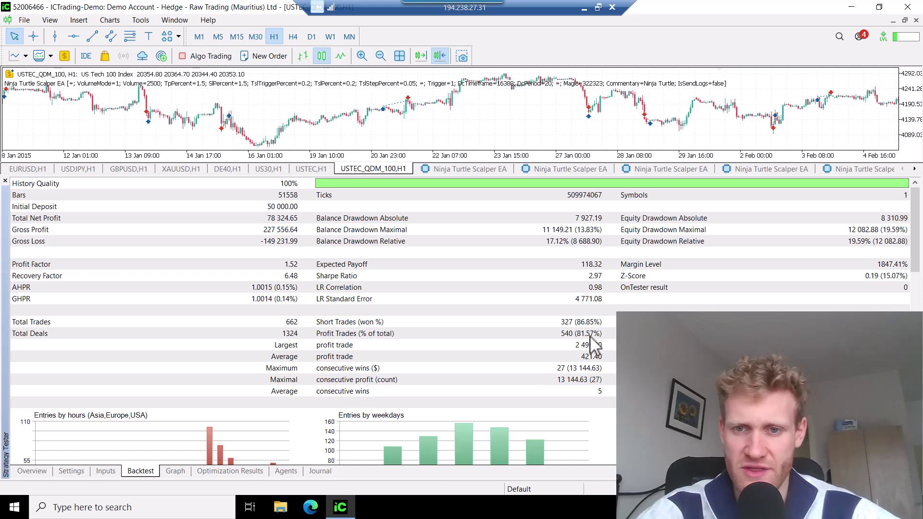
Review the pass's SlPercent, TpPercent and TslTriggerPercent inputs, then go to Optimization Results.
left_click(101, 474)
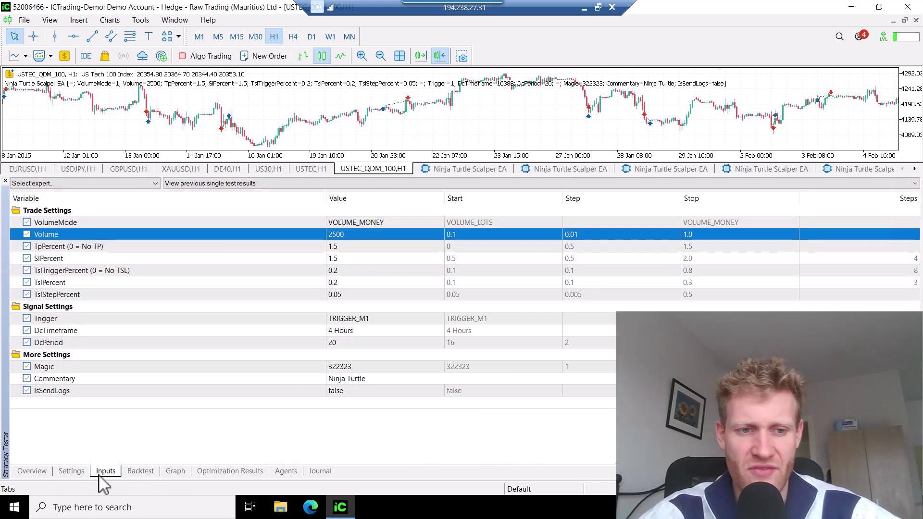
left_click(347, 272)
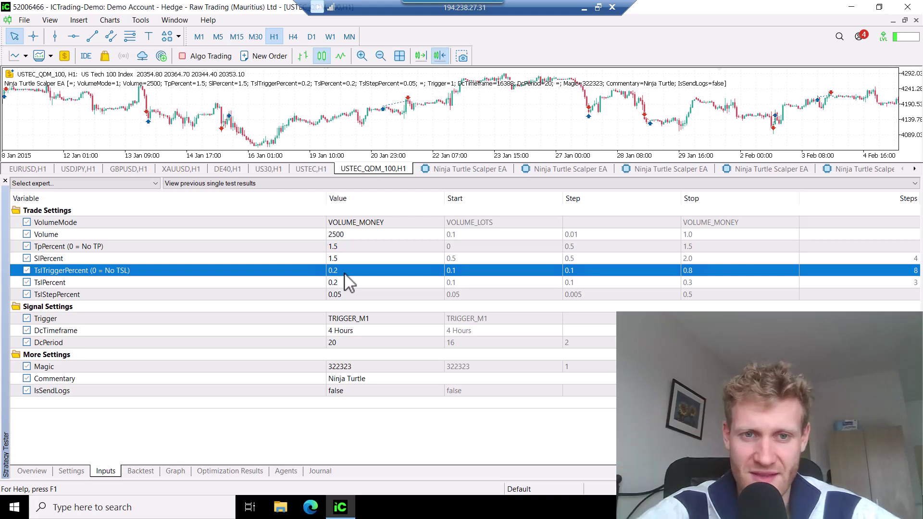
left_click(328, 257)
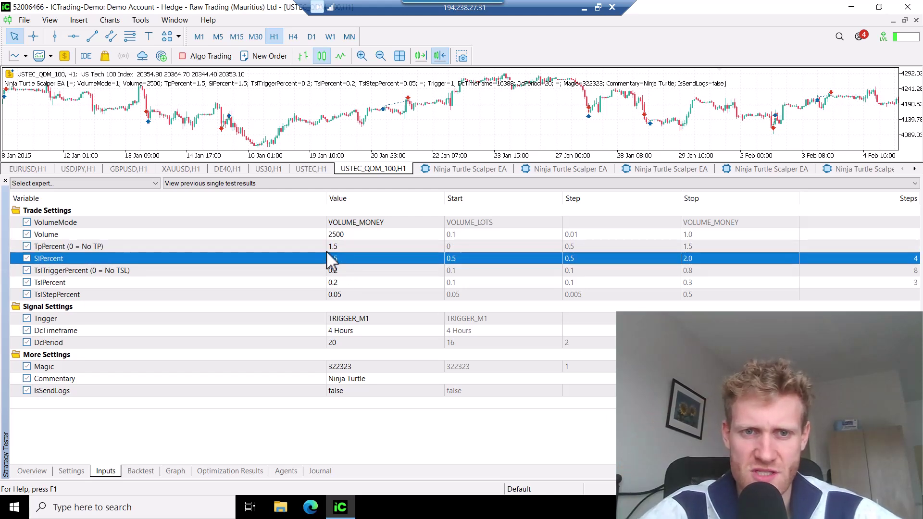
key("Down")
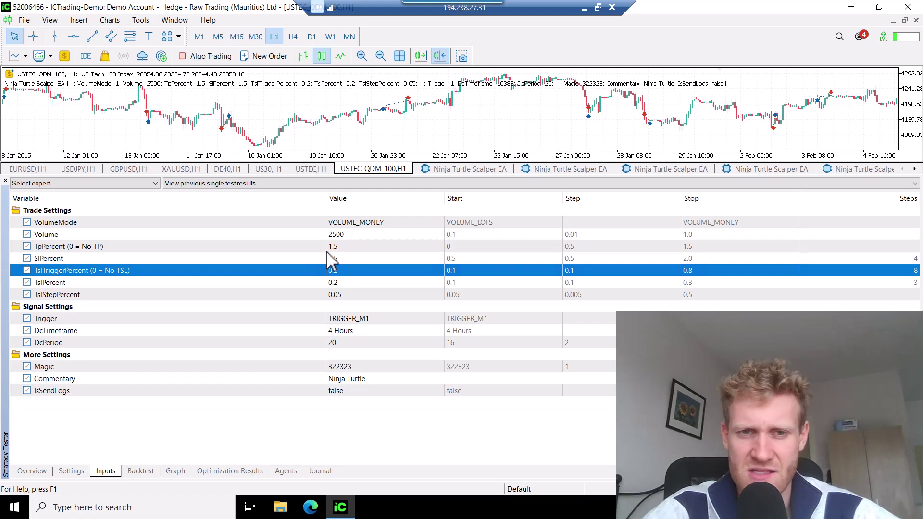
key("Up")
key("Up")
key("Down")
key("Down")
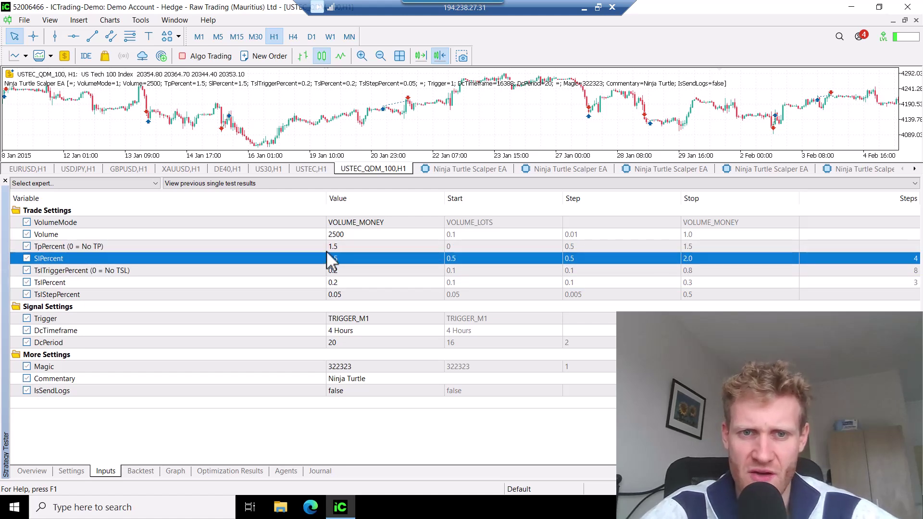
left_click(226, 472)
Scroll through the backtest report's entry, profit and scatter charts, then back up to the summary.
left_click(174, 475)
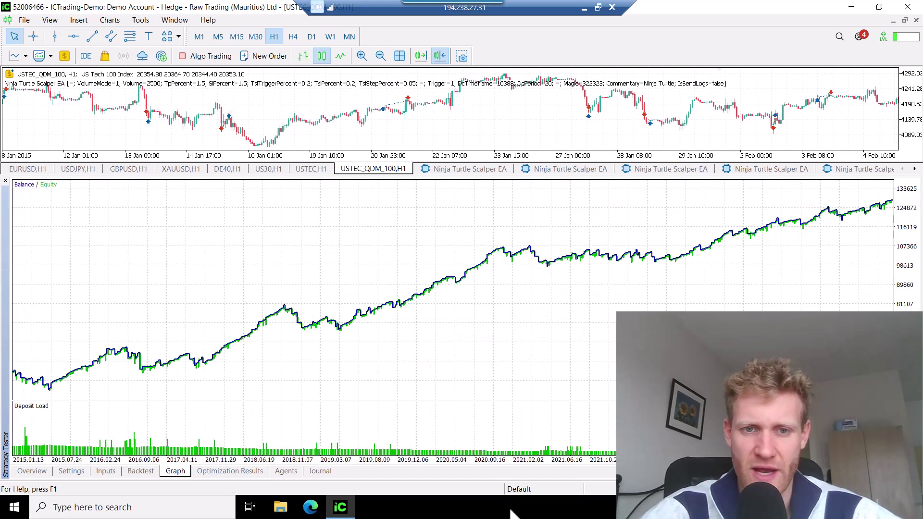
left_click(140, 472)
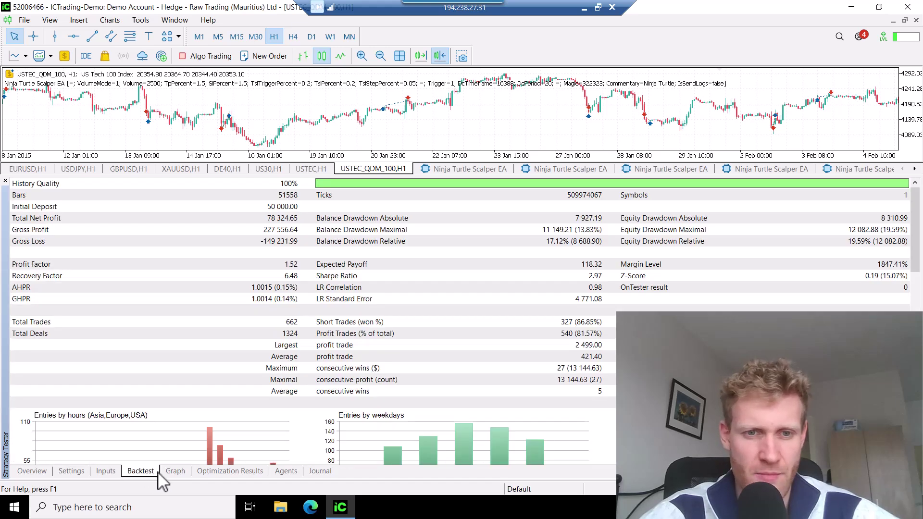
scroll(478, 371, "down", 5)
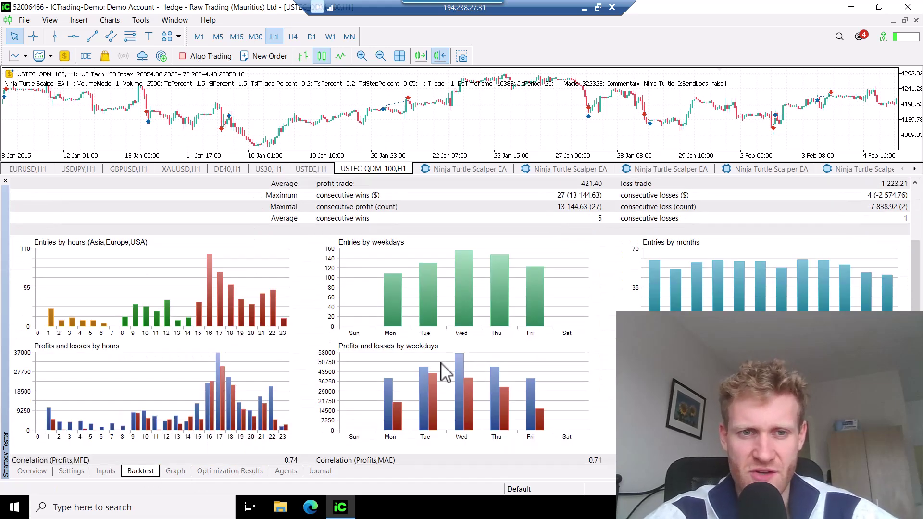
scroll(446, 372, "down", 2)
scroll(446, 373, "up", 2)
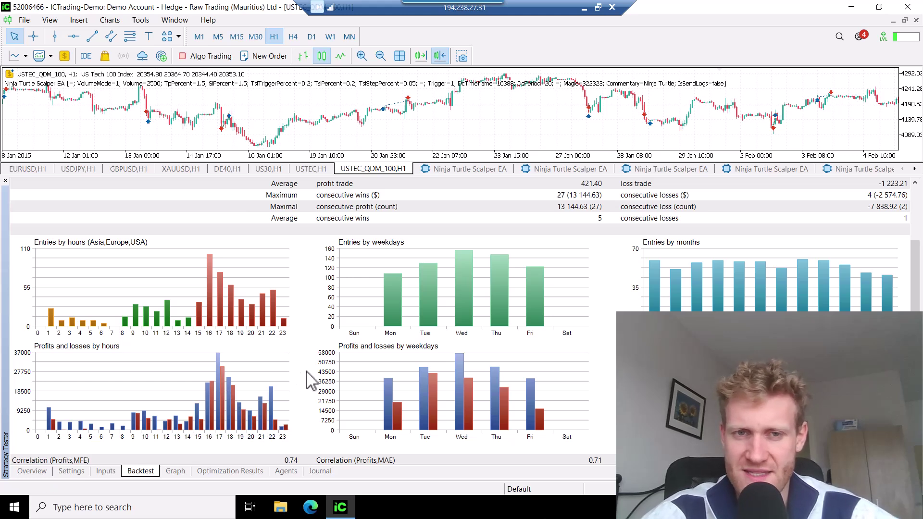
scroll(310, 380, "down", 1)
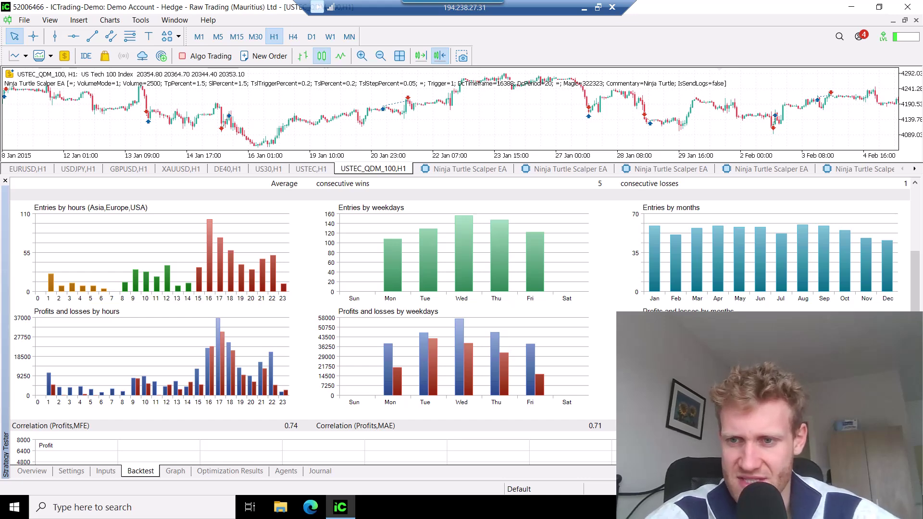
scroll(460, 310, "down", 3)
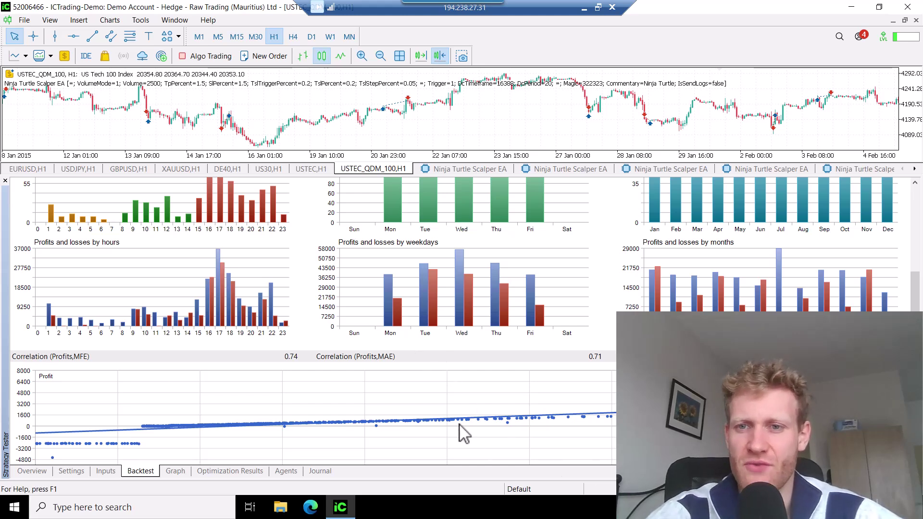
scroll(459, 425, "up", 1)
scroll(458, 426, "down", 6)
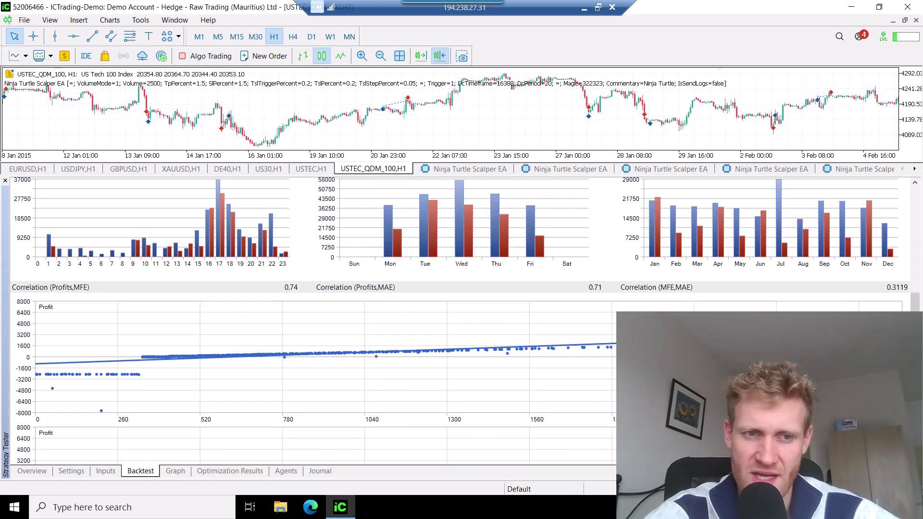
scroll(459, 425, "down", 3)
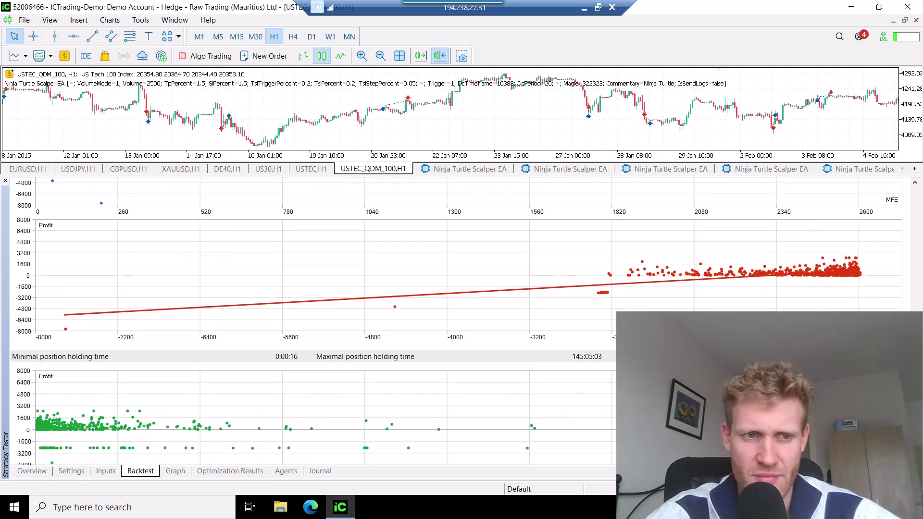
scroll(459, 425, "up", 10)
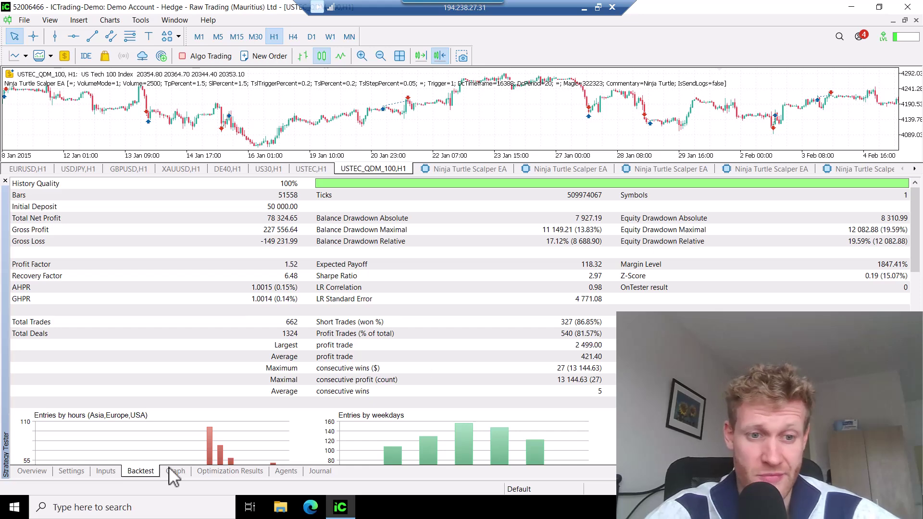
left_click(173, 471)
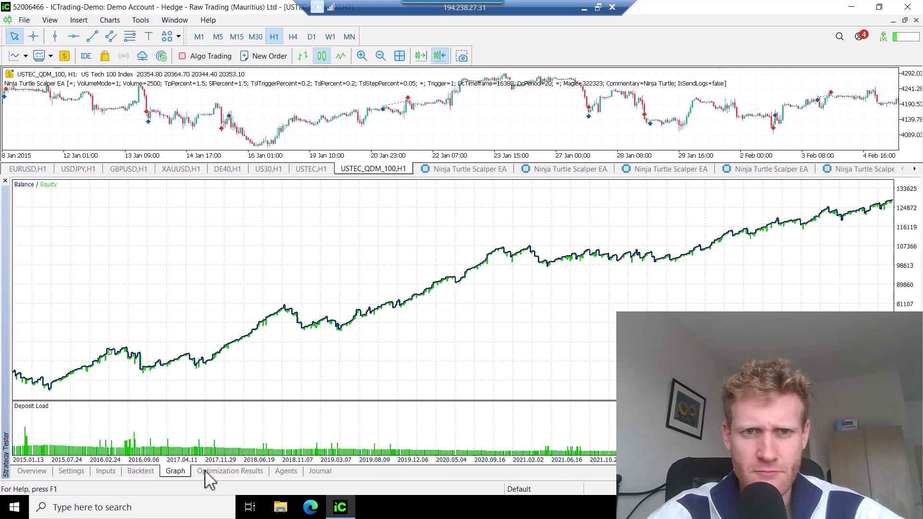
left_click(108, 474)
left_click(143, 472)
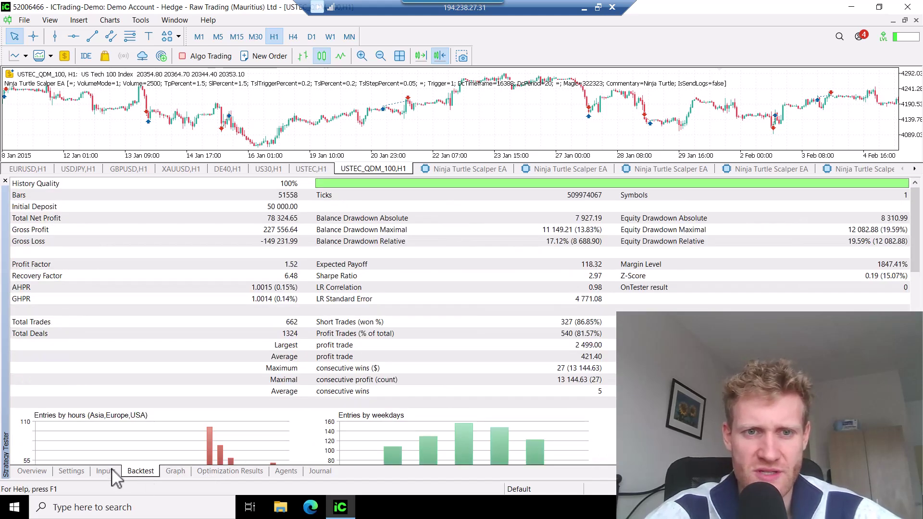